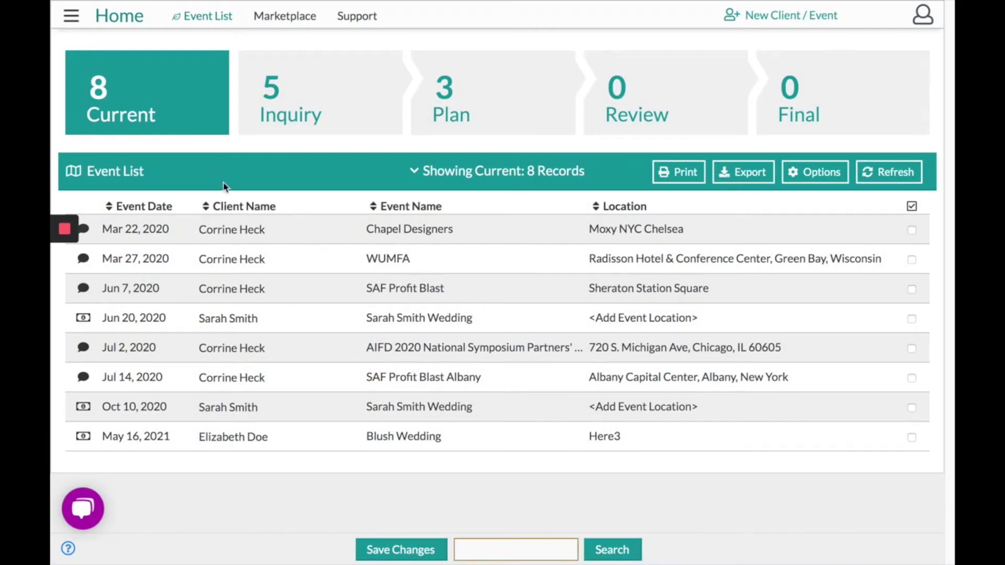
# Step: Go from the event list to Company > Info, discarding unsaved changes
pyautogui.click(71, 17)
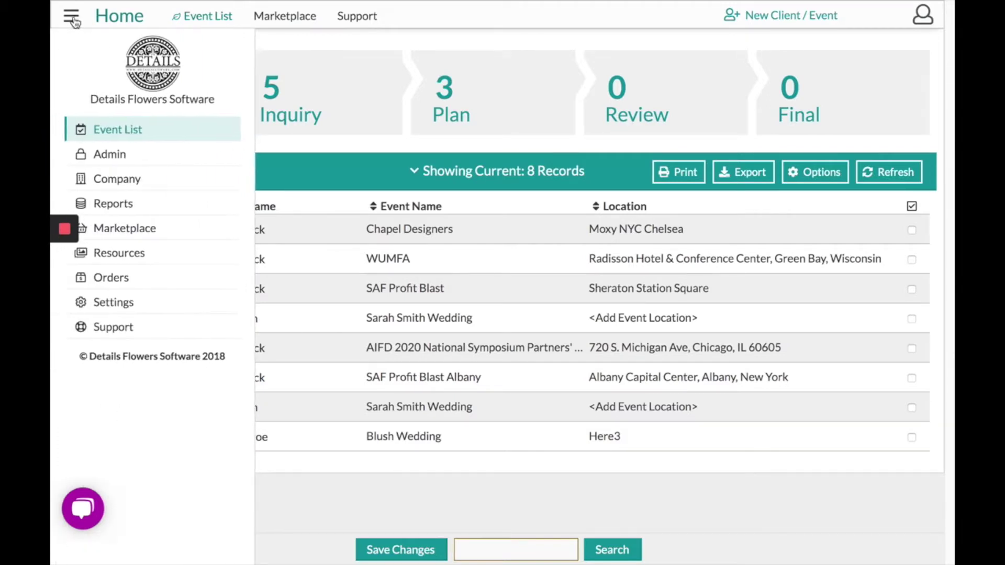
pyautogui.click(116, 187)
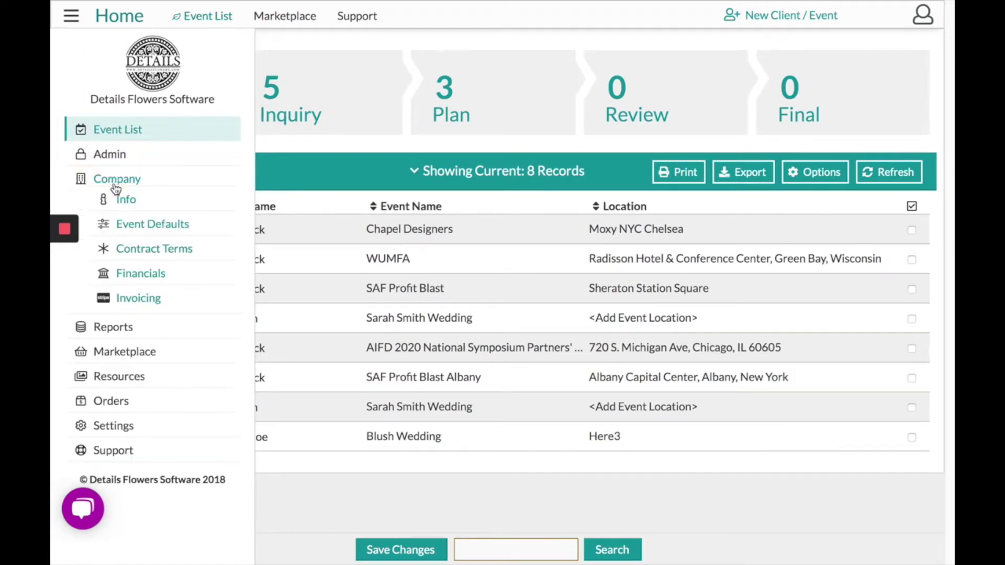
pyautogui.click(130, 204)
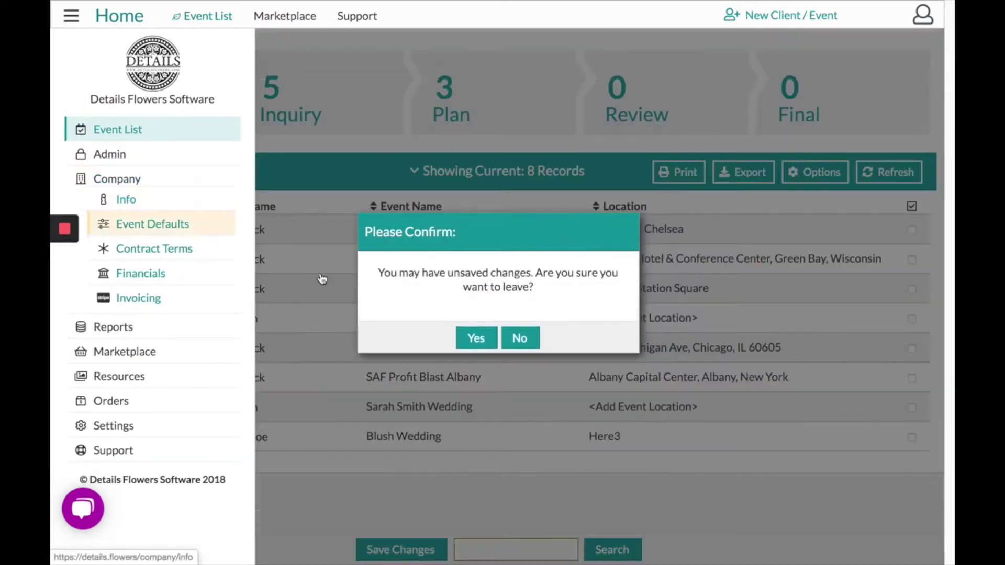
pyautogui.click(475, 337)
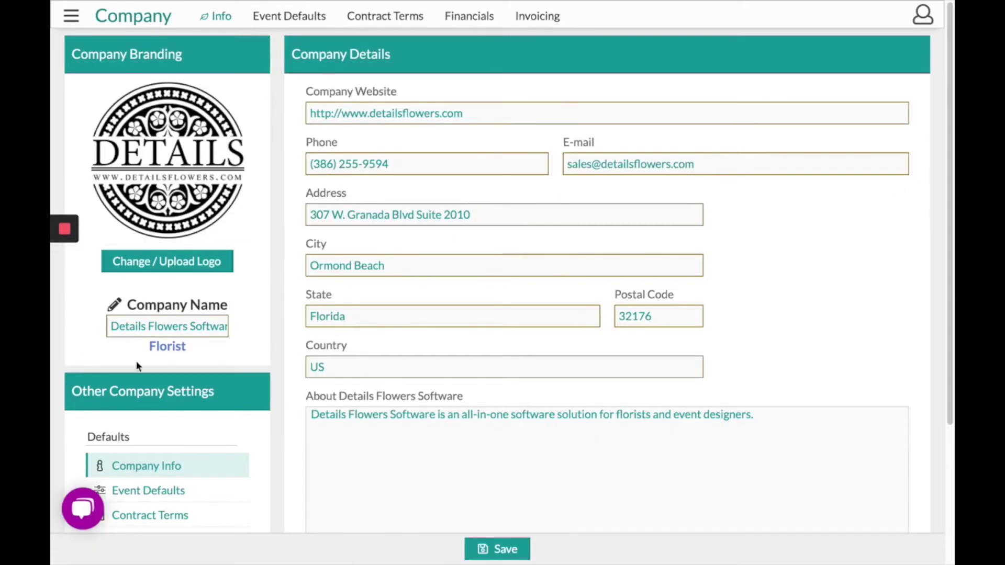
pyautogui.scroll(-3, 140, 367)
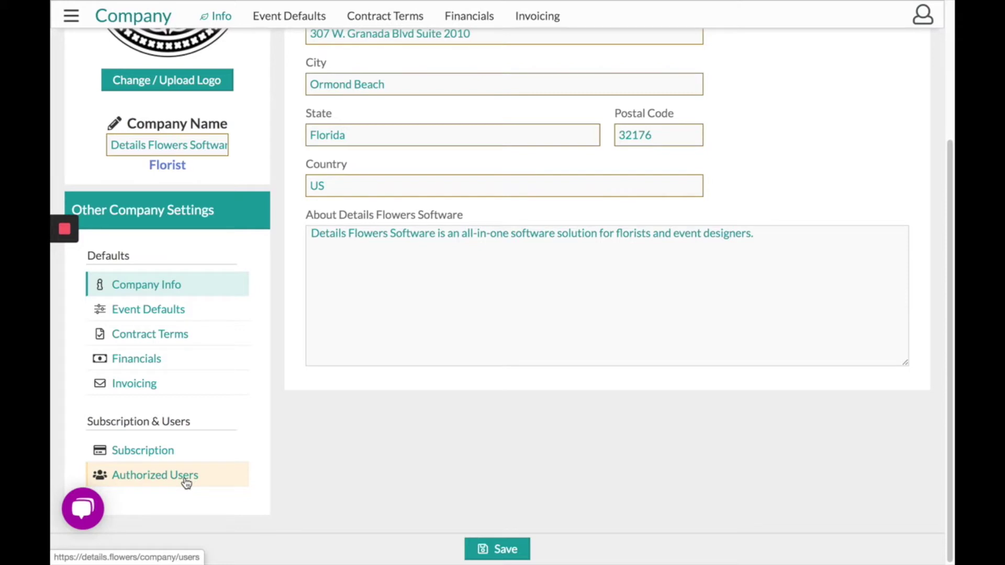
pyautogui.scroll(4, 348, 217)
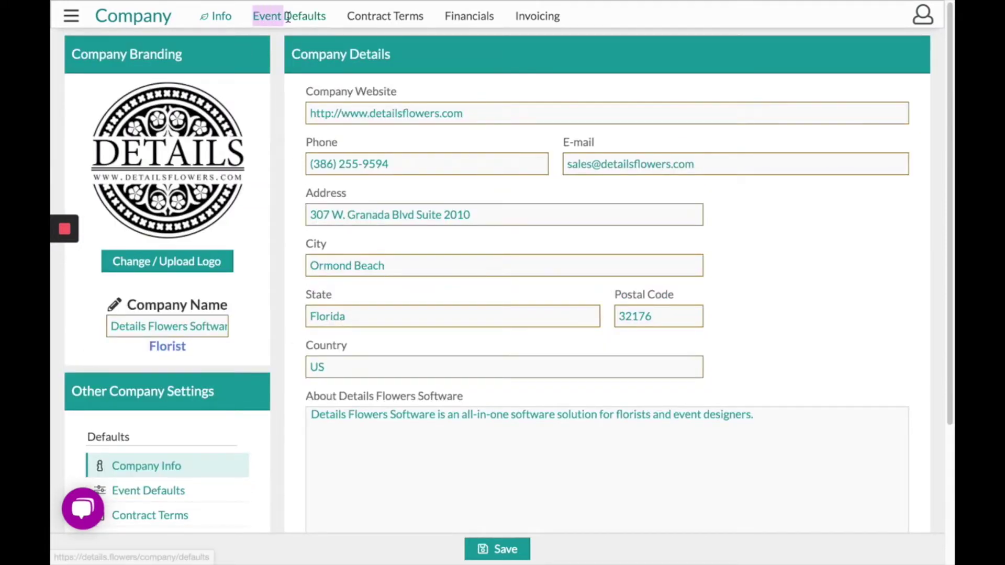
# Step: Open the Event Defaults design worksheet and scroll through its 6.5% taxes and Bouquets items
pyautogui.click(320, 23)
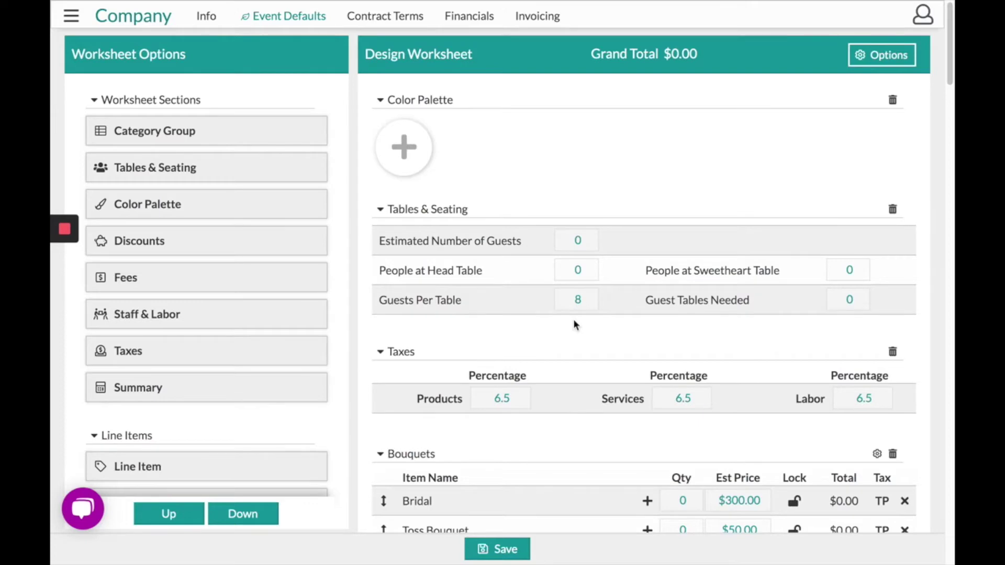
pyautogui.scroll(-3, 575, 321)
pyautogui.scroll(-10, 473, 426)
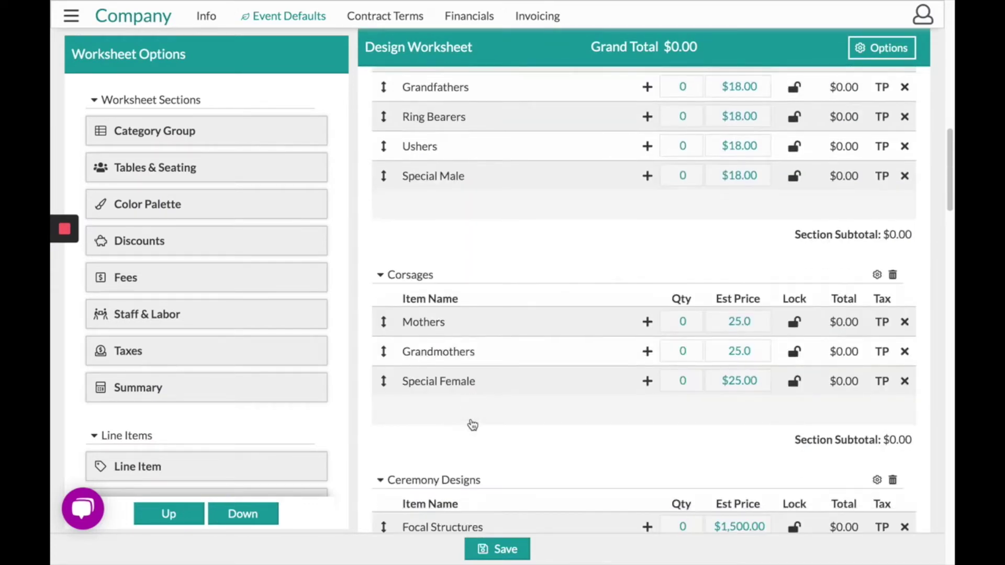
pyautogui.scroll(15, 471, 422)
pyautogui.scroll(-1, 483, 406)
pyautogui.scroll(-4, 483, 406)
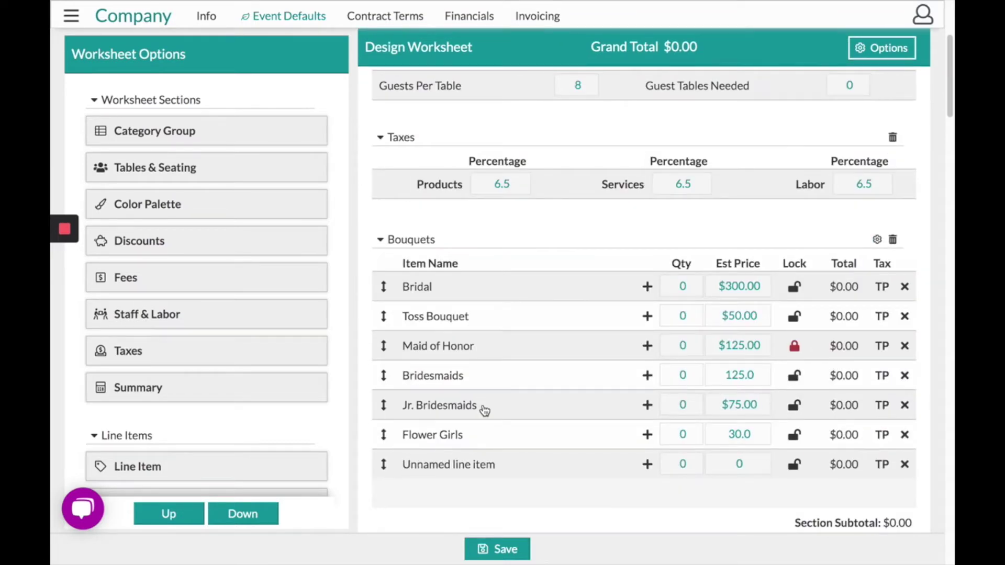
# Step: Check the Bridal, Toss Bouquet and Maid of Honor estimated prices
pyautogui.click(725, 286)
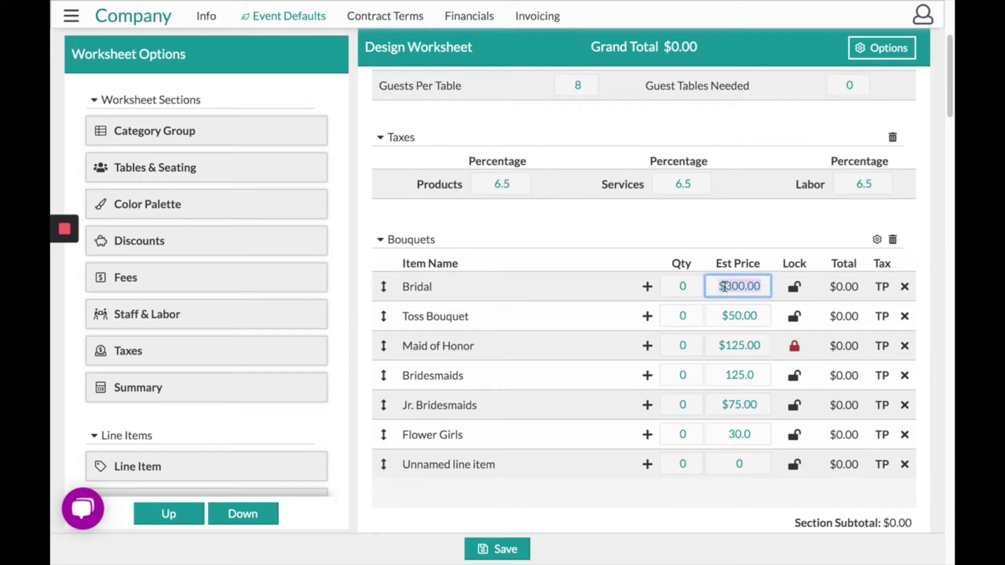
pyautogui.click(729, 314)
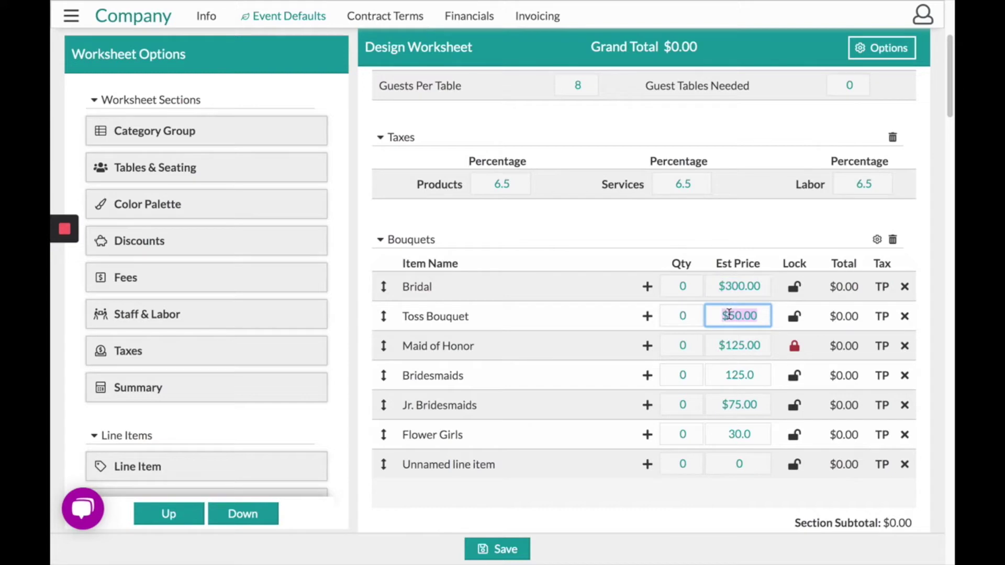
pyautogui.click(753, 345)
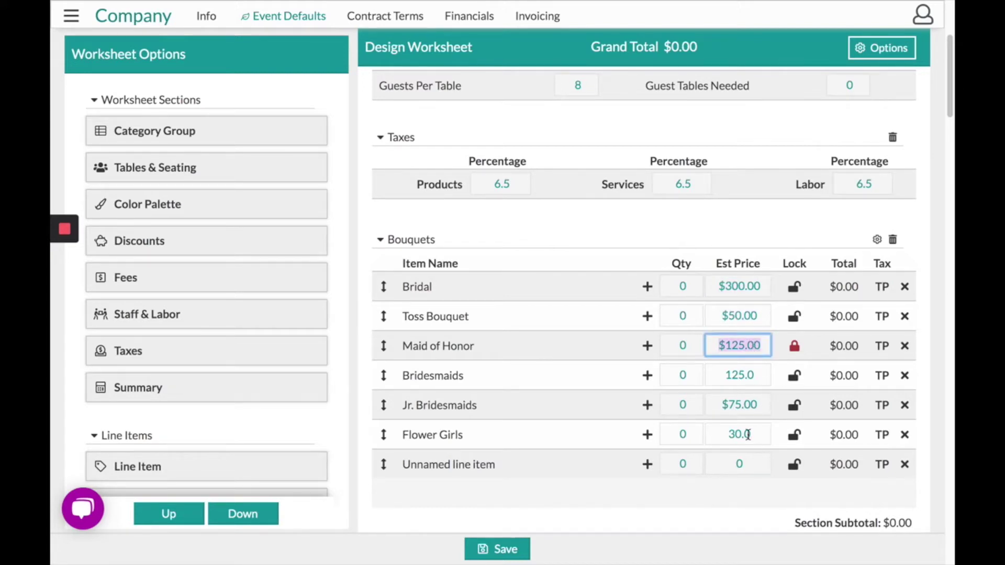
pyautogui.scroll(-1, 748, 435)
# Step: Rename the unnamed Bouquets item to 'Dog Flowers' and delete the extra blank row
pyautogui.click(501, 459)
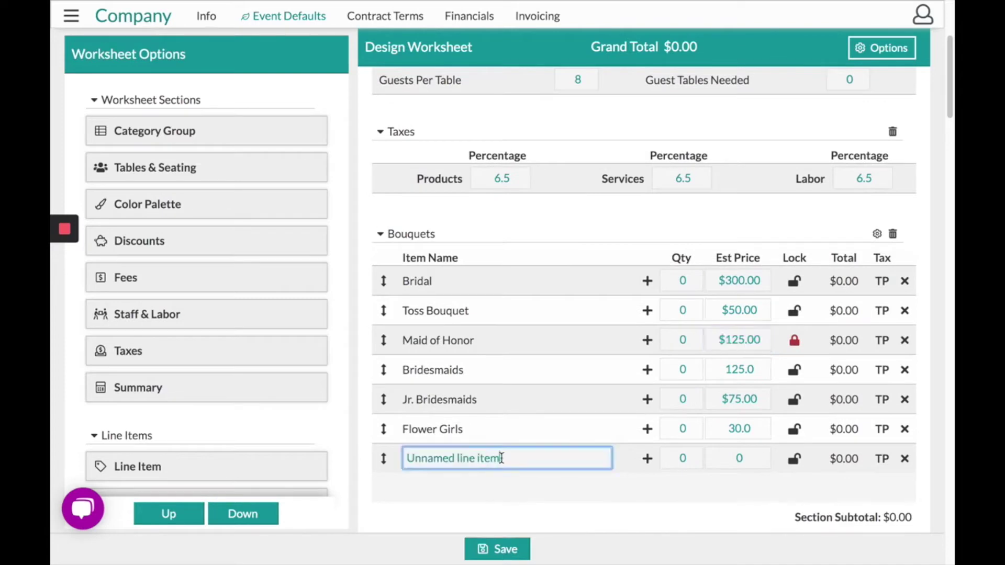
pyautogui.moveTo(501, 459); pyautogui.dragTo(386, 456)
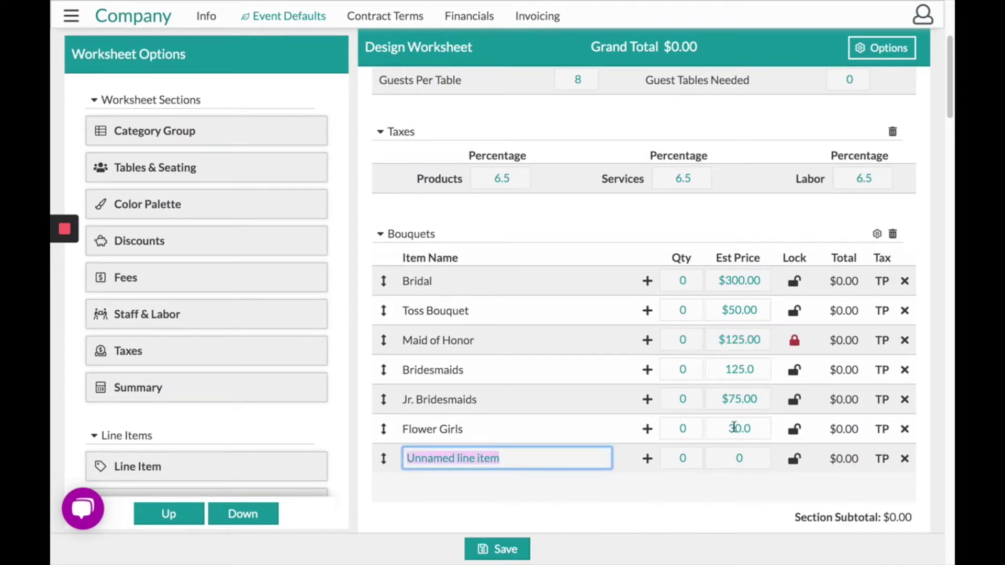
pyautogui.press('BackSpace')
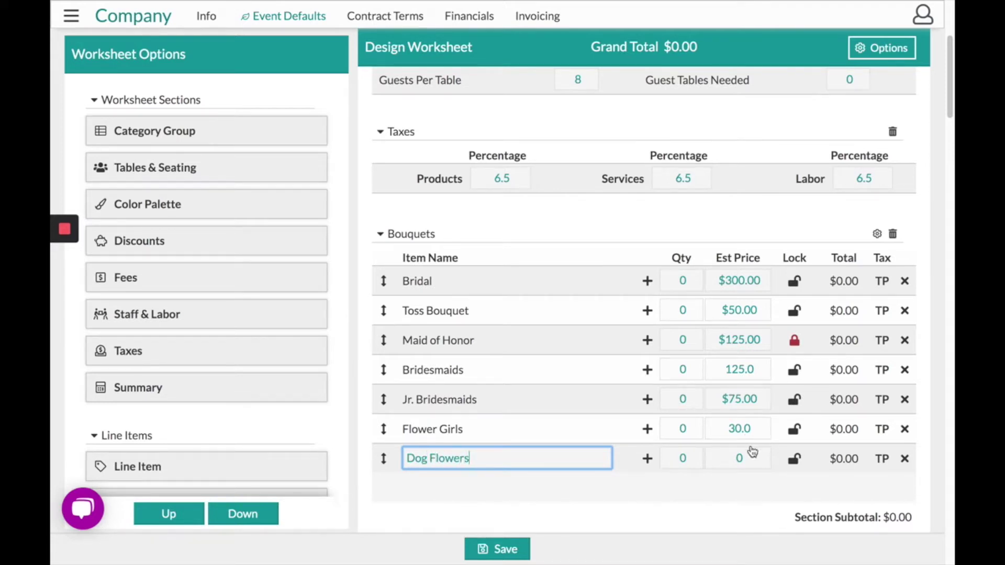
pyautogui.click(629, 488)
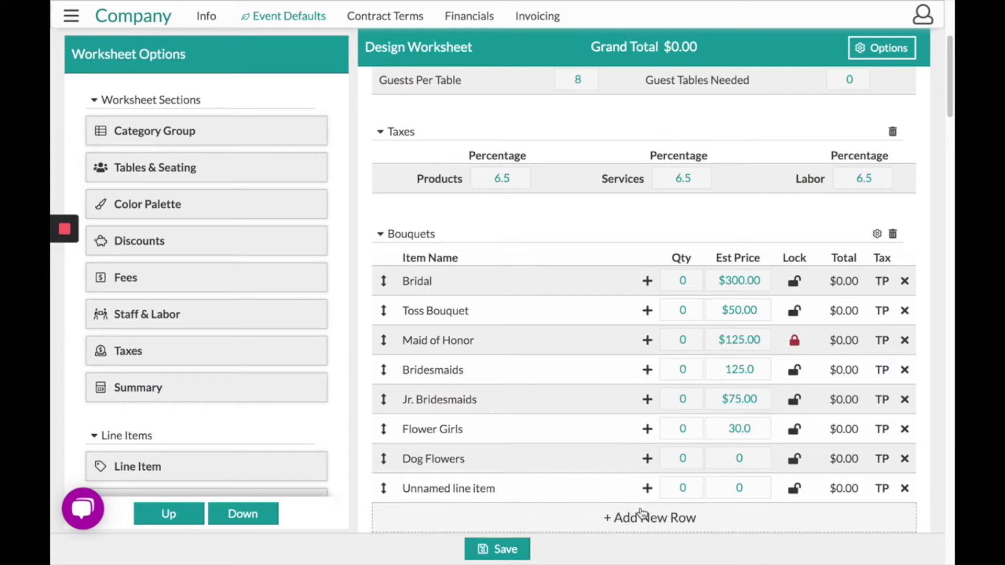
pyautogui.click(905, 489)
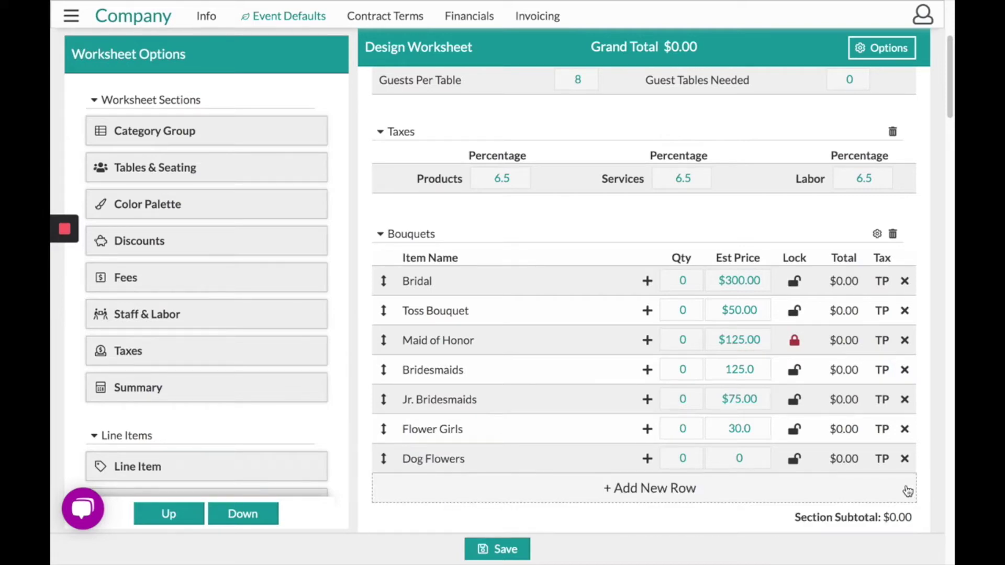
# Step: Review Dog Flowers' tax category choices, leaving the tax unchanged
pyautogui.click(883, 459)
pyautogui.scroll(-2, 877, 453)
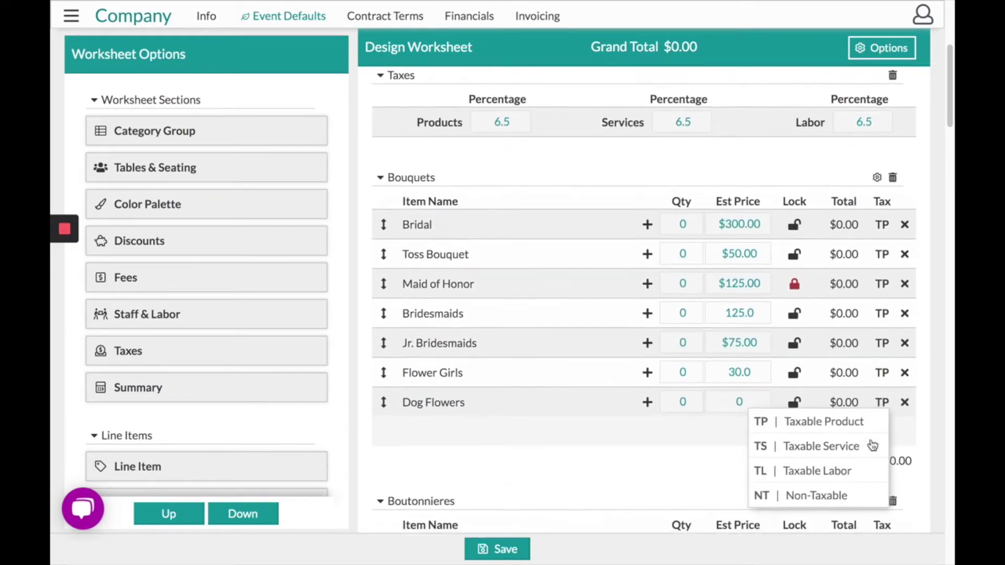
pyautogui.scroll(-3, 873, 445)
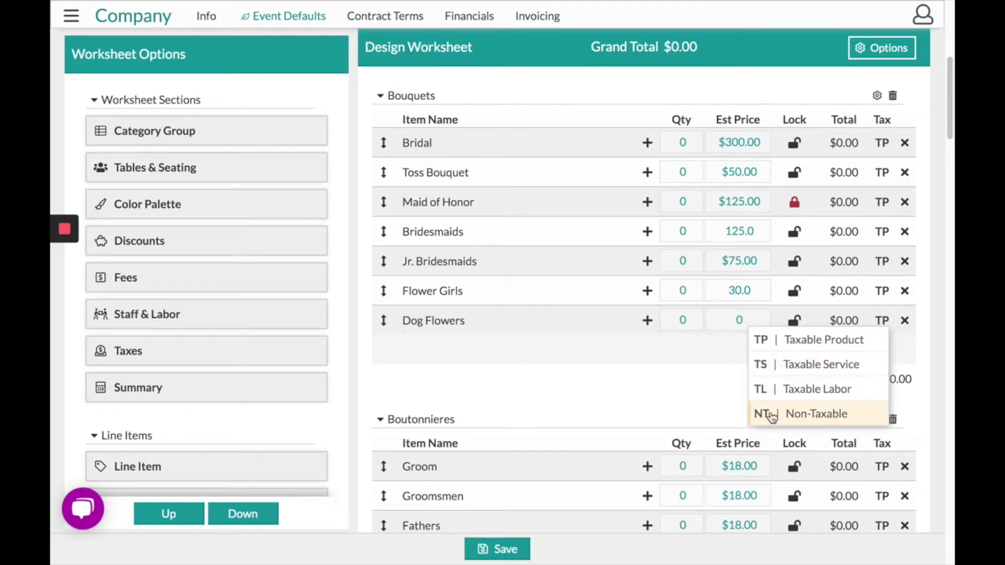
pyautogui.click(486, 388)
pyautogui.scroll(5, 852, 346)
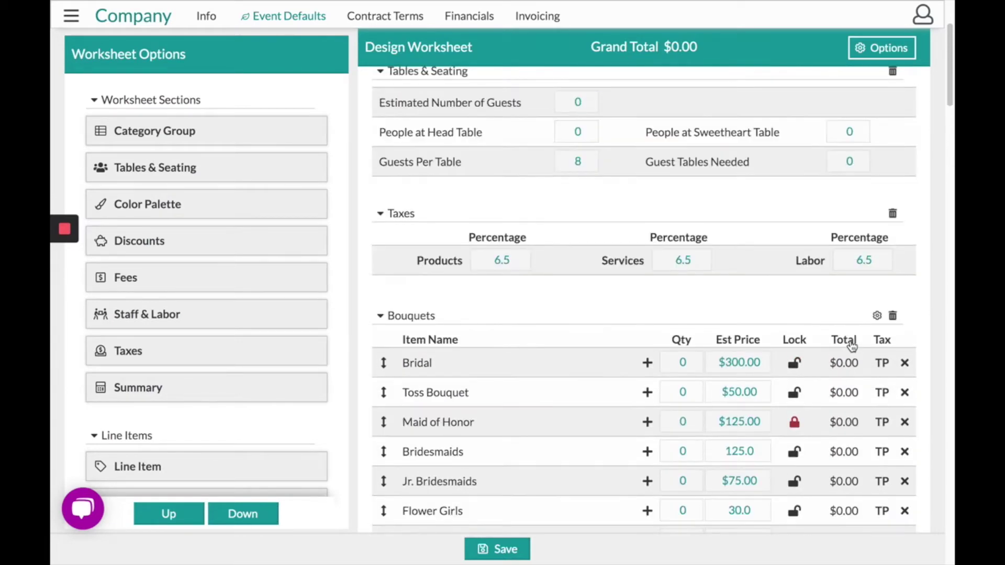
# Step: Remove the Tables & Seating section and reinsert it directly below Taxes
pyautogui.scroll(3, 852, 347)
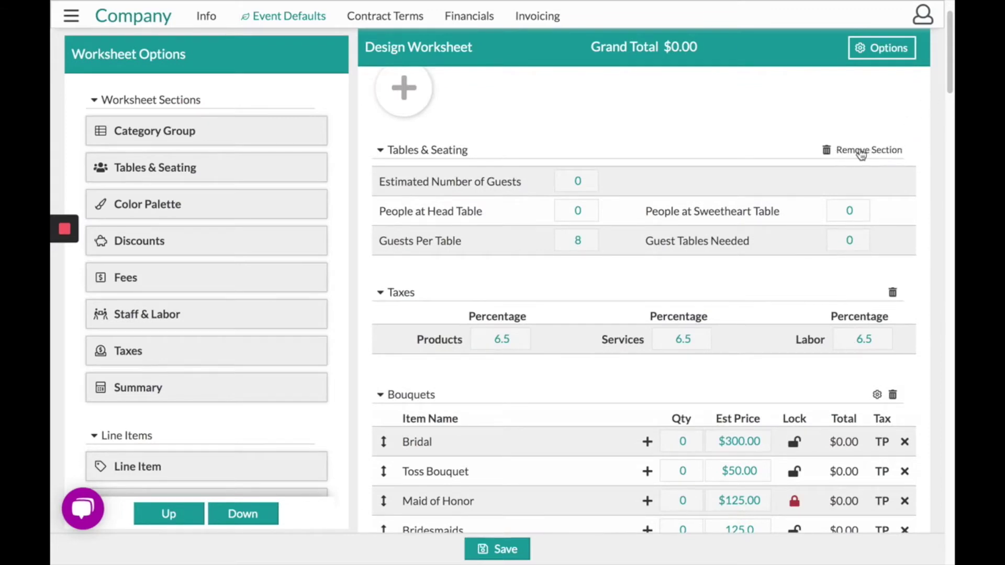
pyautogui.click(861, 152)
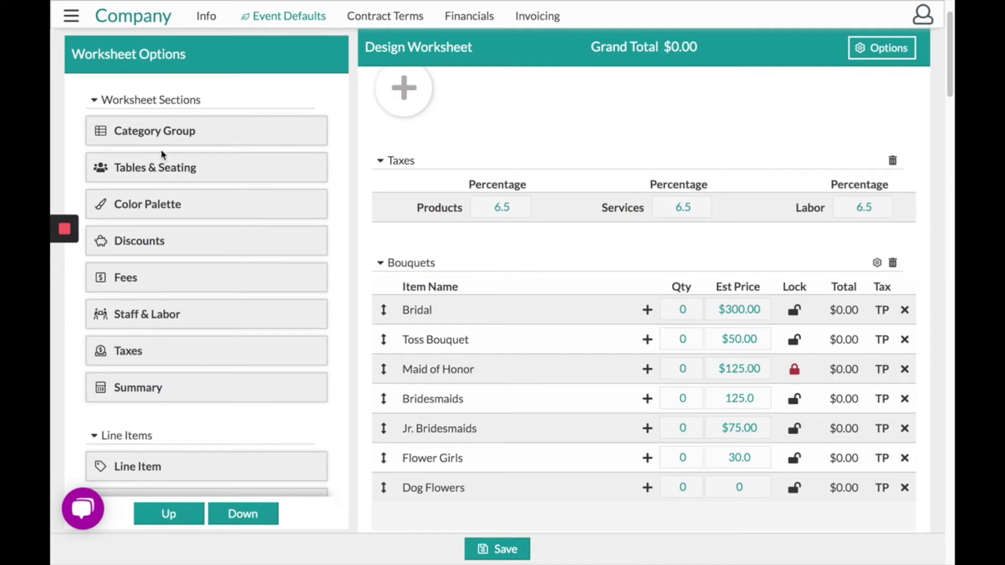
pyautogui.moveTo(160, 168); pyautogui.dragTo(650, 263)
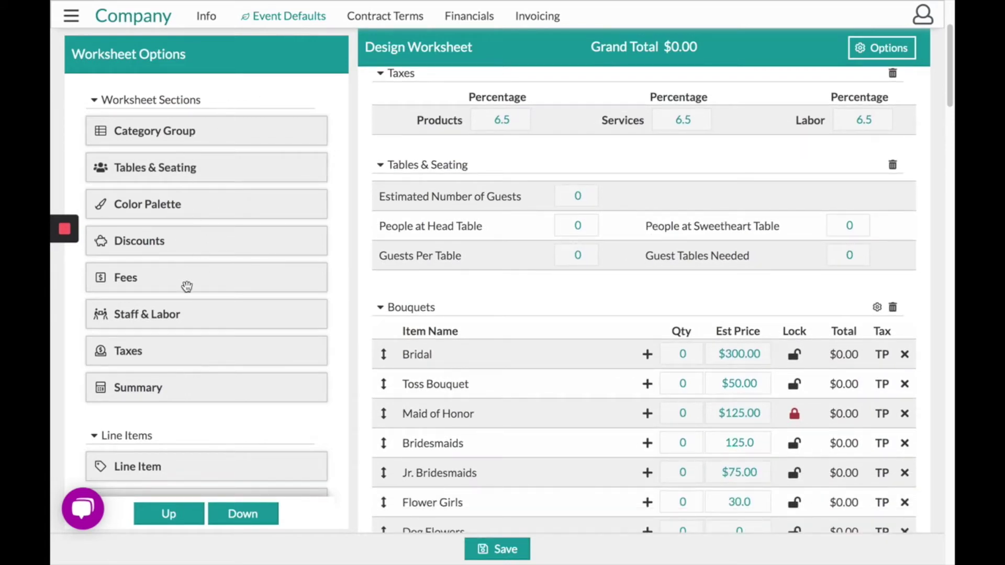
# Step: Insert a Fees section into the worksheet and add a fee row named 'Labor'
pyautogui.scroll(-1, 520, 237)
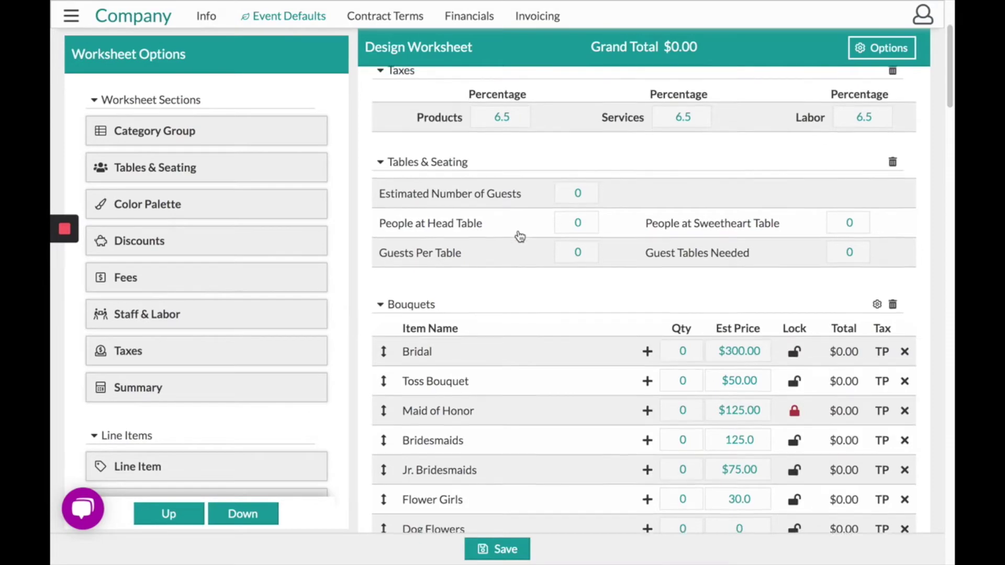
pyautogui.scroll(-20, 520, 236)
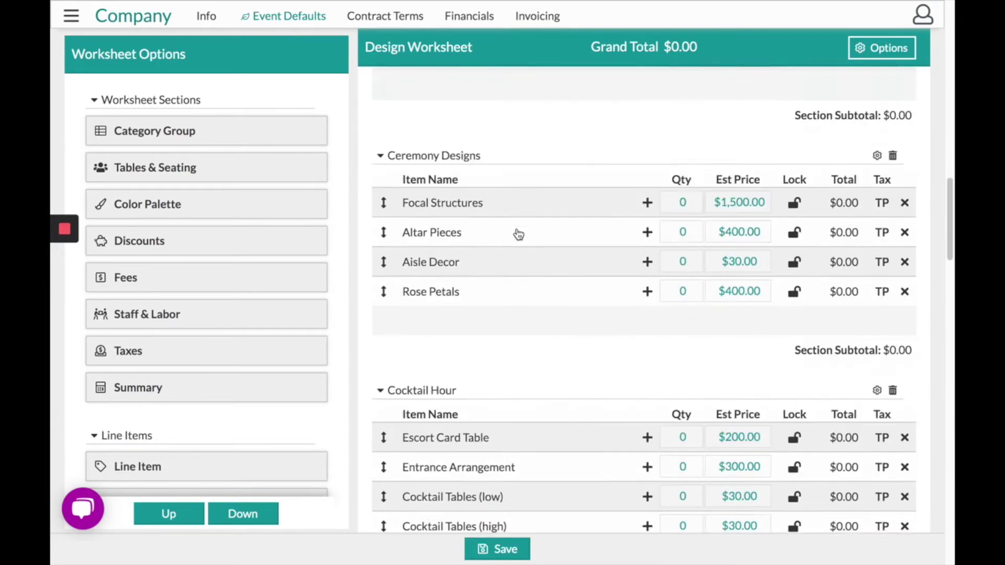
pyautogui.scroll(-15, 518, 234)
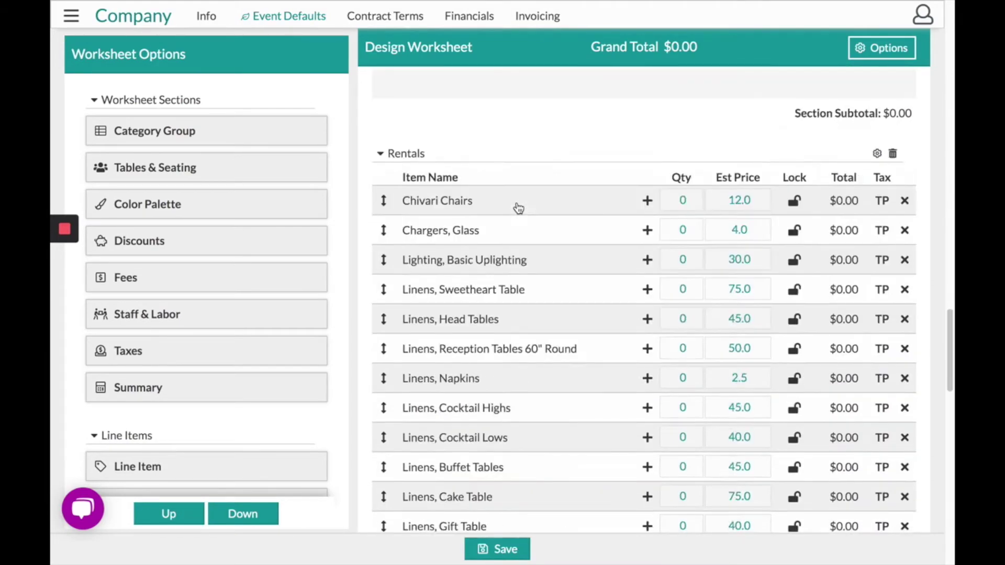
pyautogui.scroll(-10, 518, 208)
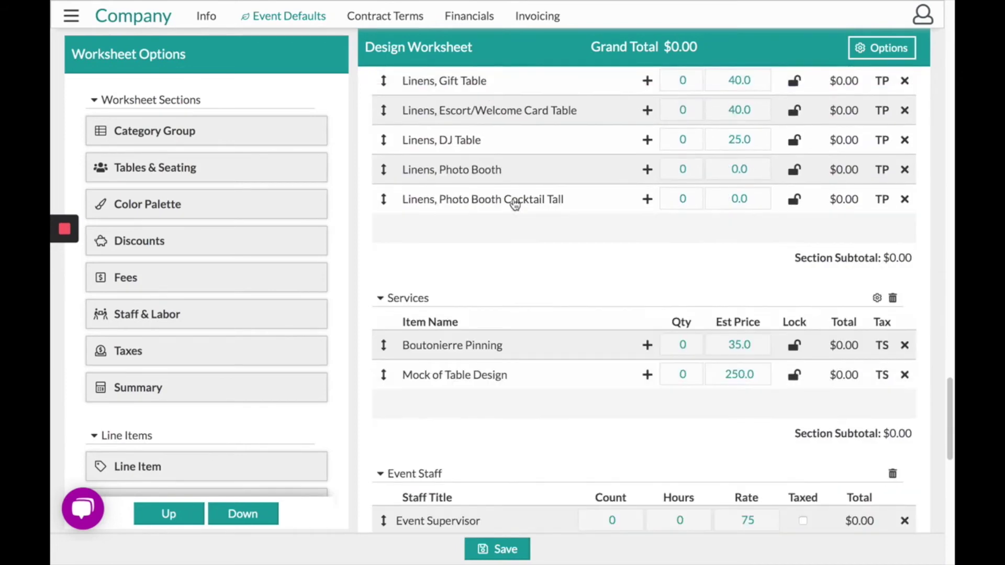
pyautogui.moveTo(195, 285); pyautogui.dragTo(643, 305)
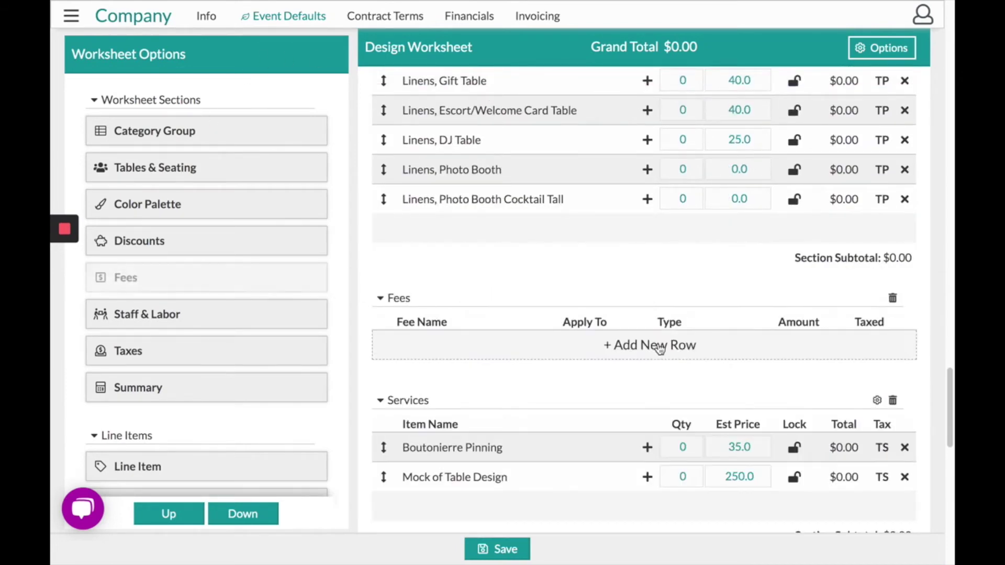
pyautogui.click(613, 347)
pyautogui.click(449, 346)
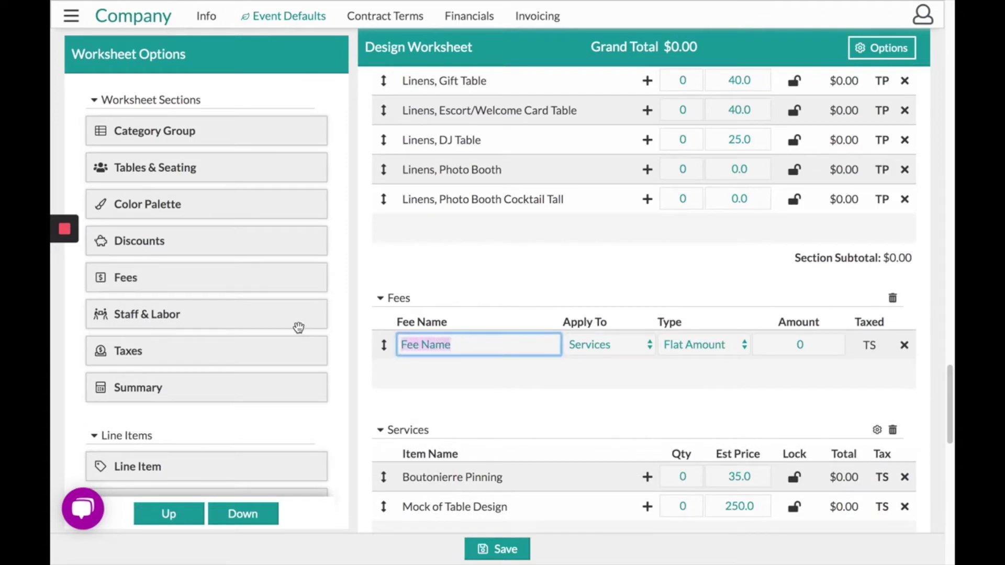
pyautogui.write('Labor')
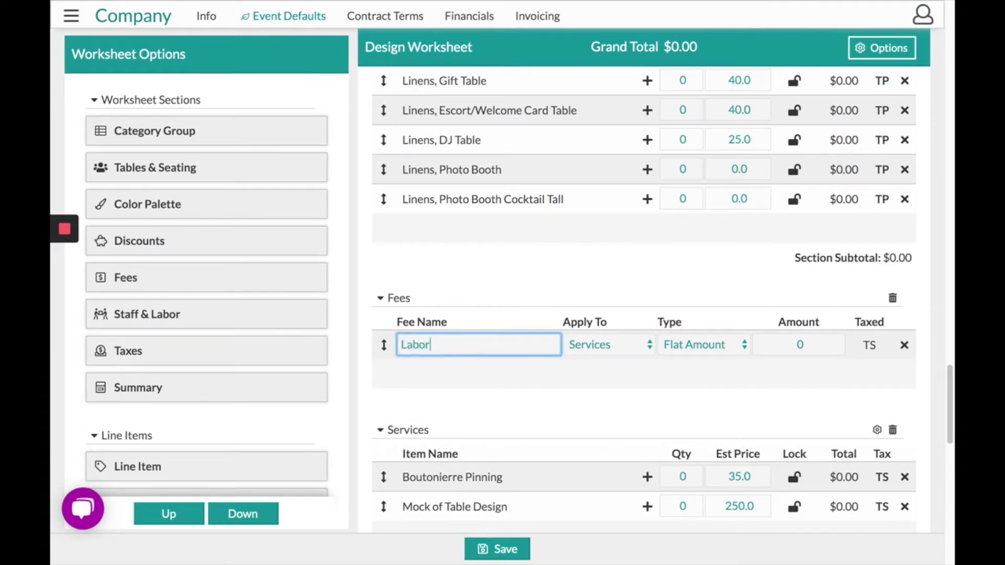
# Step: Make the Labor fee 20 percent on Services, then insert a Discounts section above Fees
pyautogui.click(587, 346)
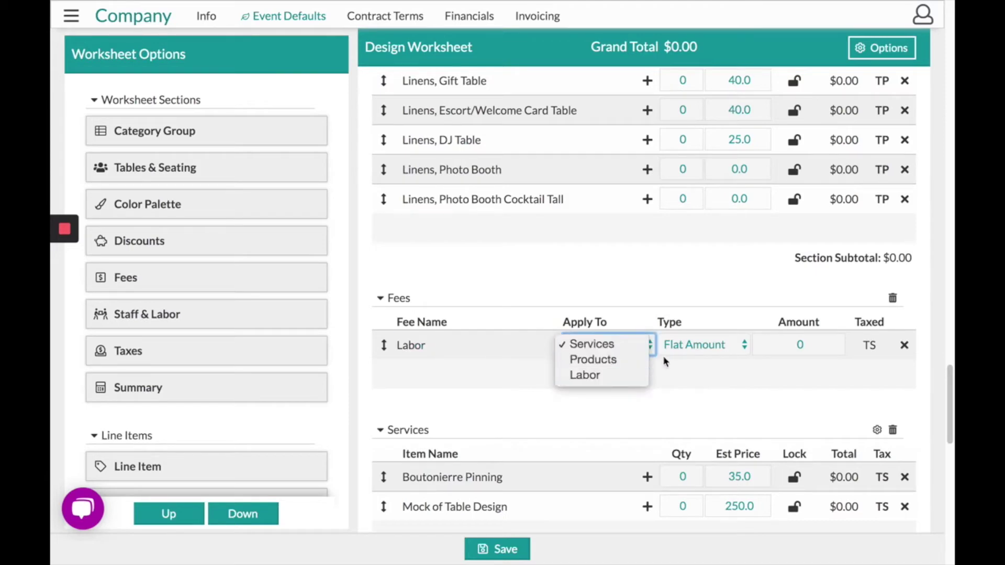
pyautogui.click(684, 347)
pyautogui.click(688, 348)
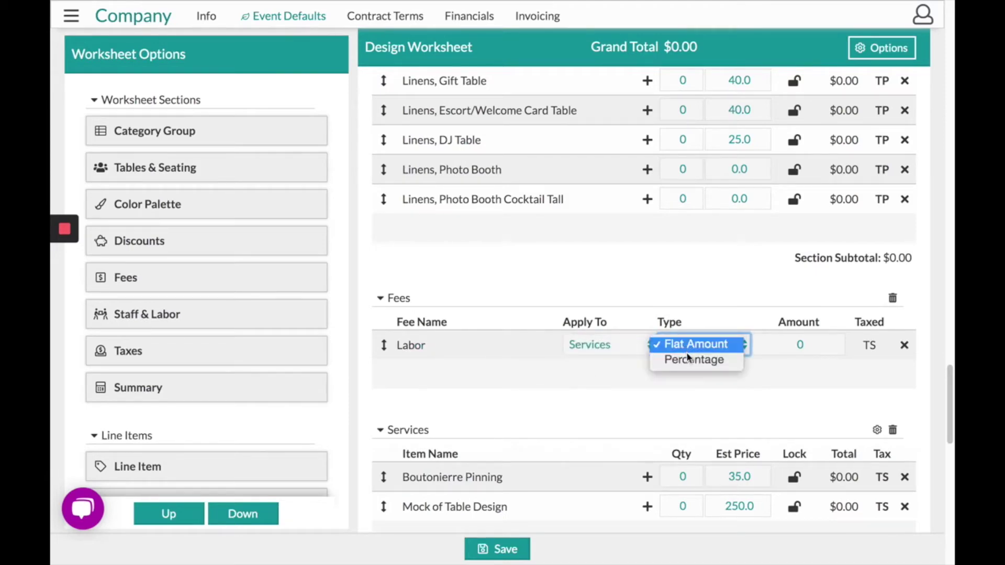
pyautogui.click(689, 359)
pyautogui.click(802, 345)
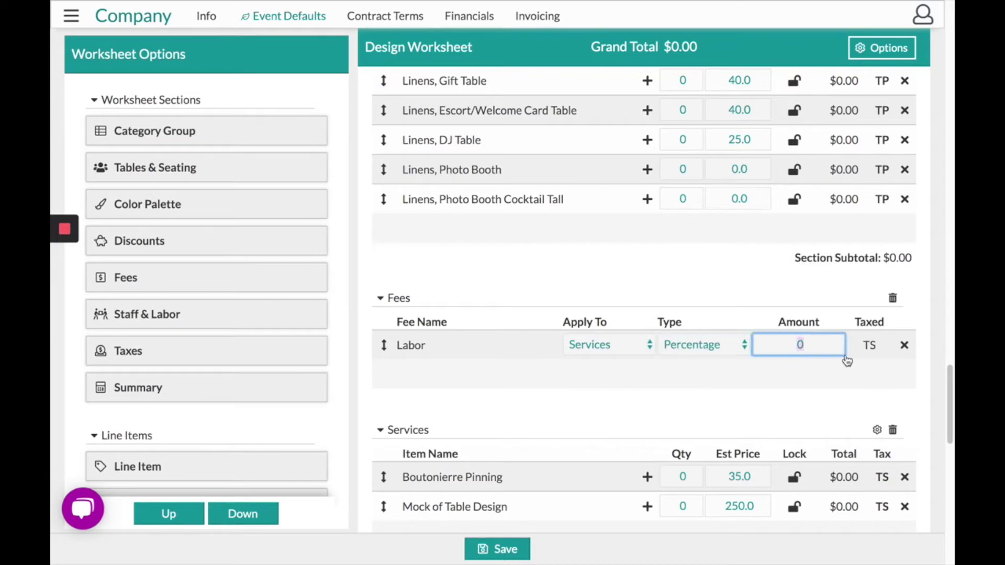
pyautogui.write('20')
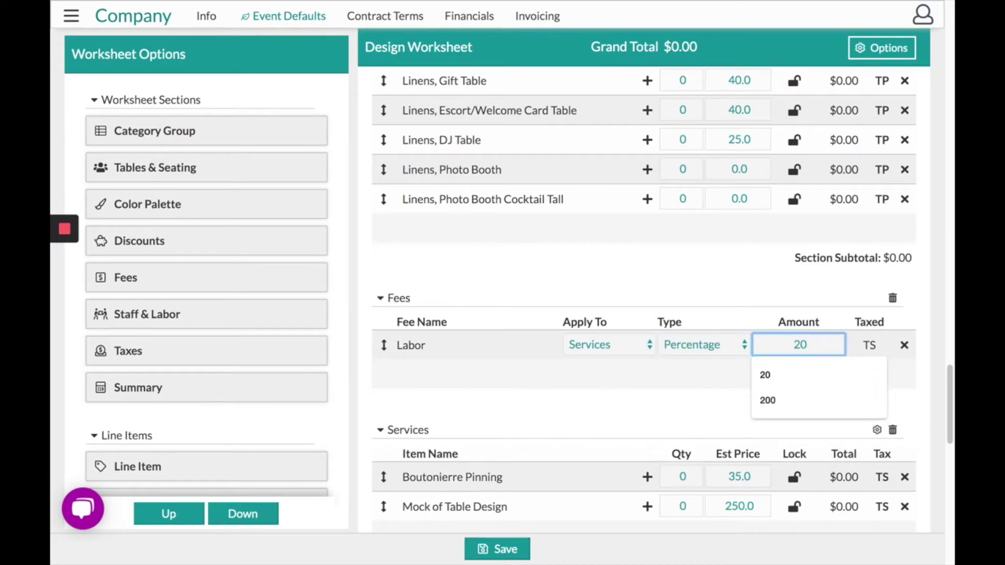
pyautogui.click(763, 278)
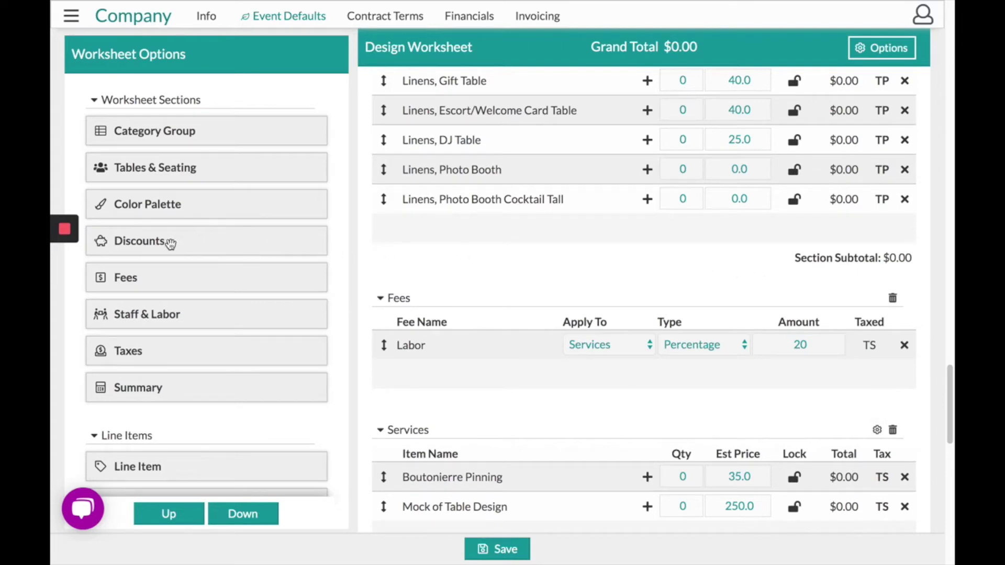
pyautogui.moveTo(170, 242); pyautogui.dragTo(602, 289)
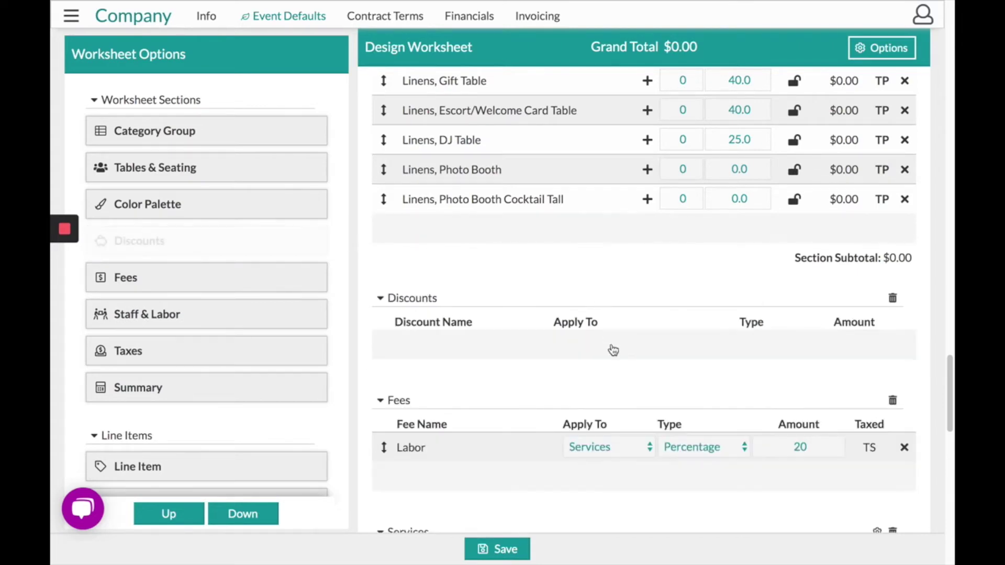
# Step: Add a discount row named 'Friend' set to 4 percent off Products
pyautogui.click(597, 343)
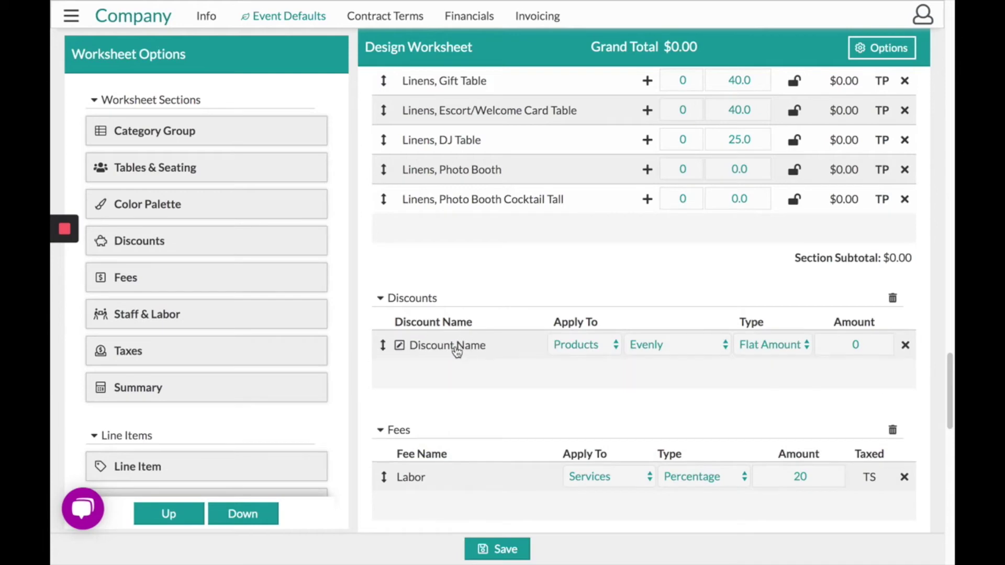
pyautogui.click(474, 345)
pyautogui.moveTo(485, 343); pyautogui.dragTo(387, 347)
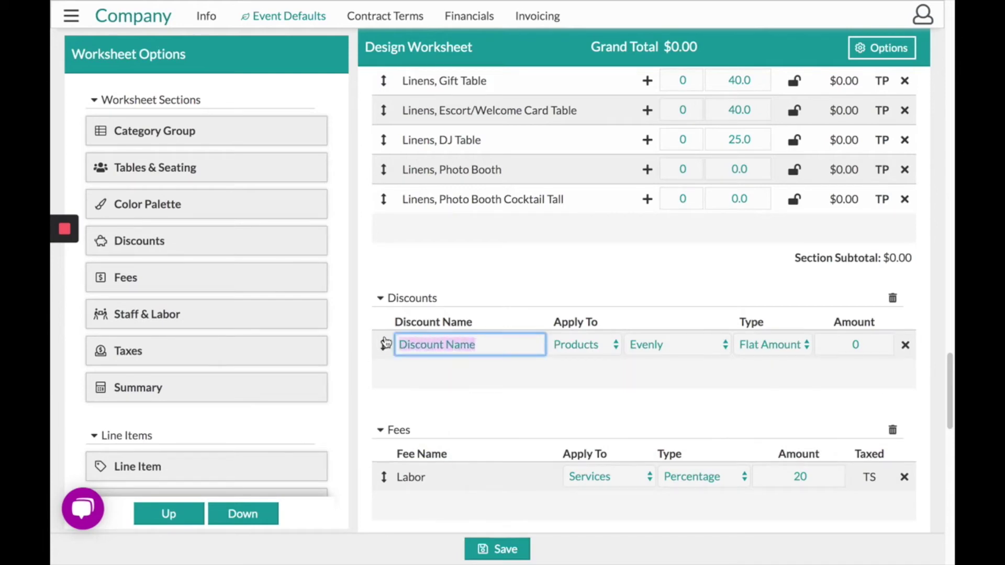
pyautogui.press('BackSpace')
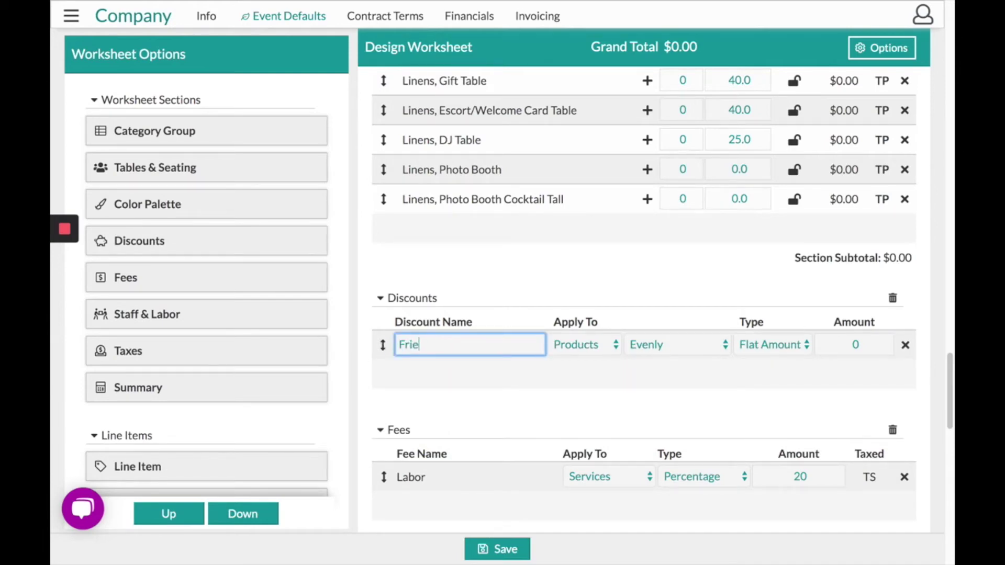
pyautogui.click(758, 345)
pyautogui.click(769, 366)
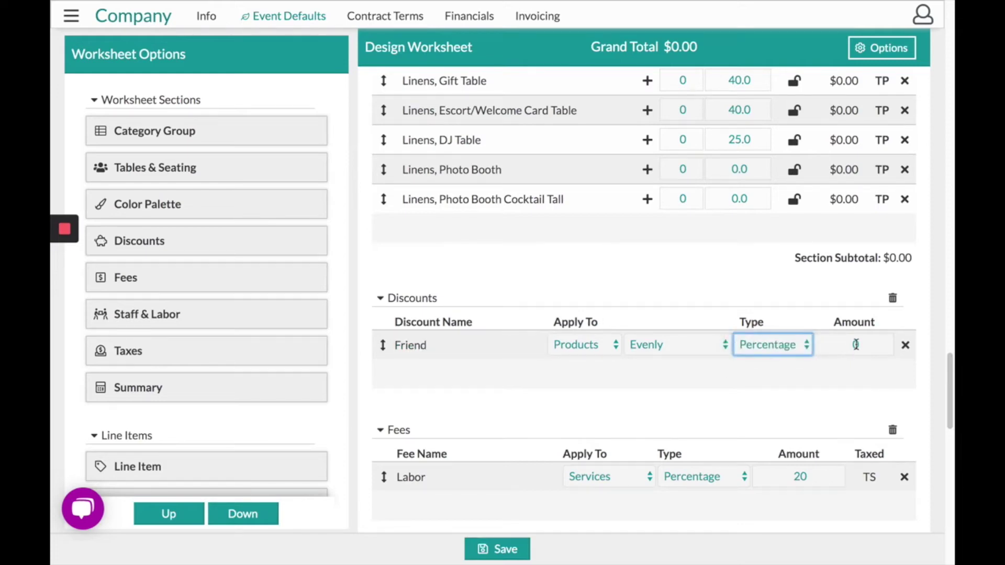
pyautogui.click(862, 345)
pyautogui.write('4')
pyautogui.click(713, 276)
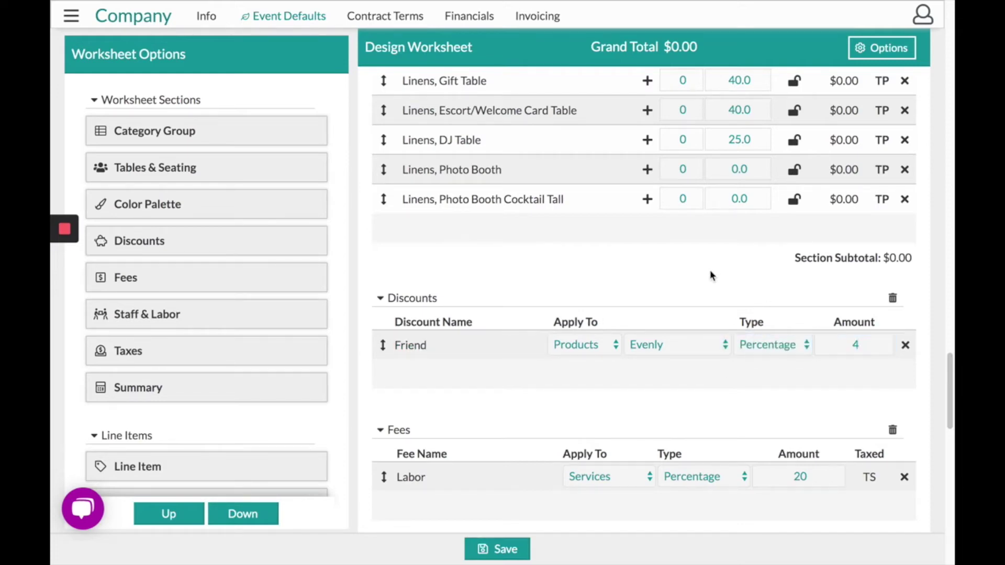
pyautogui.scroll(-5, 590, 285)
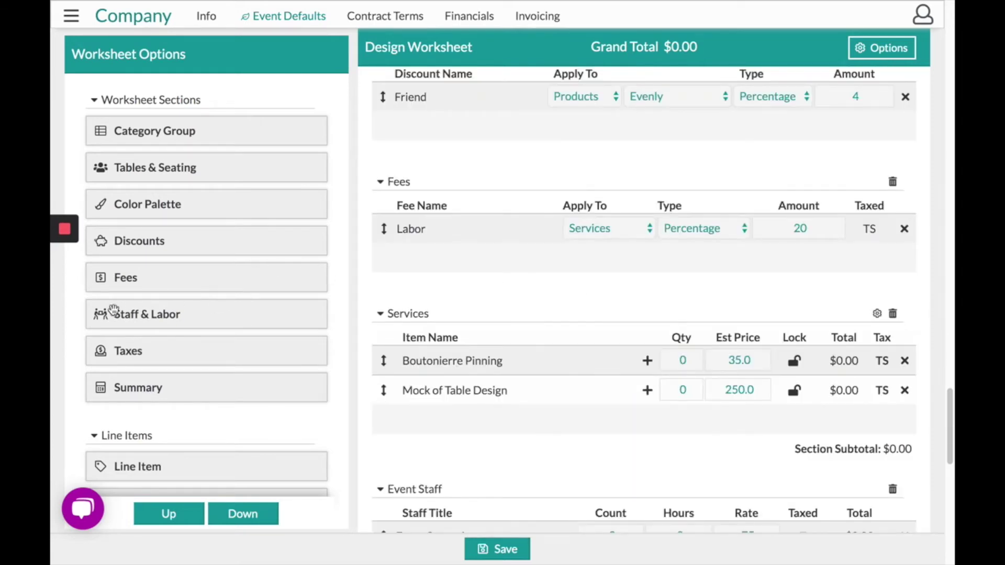
# Step: Insert a Staff & Labor section after Fees with a staff row titled 'Set up team'
pyautogui.moveTo(165, 316); pyautogui.dragTo(661, 320)
pyautogui.scroll(-2, 659, 321)
pyautogui.moveTo(618, 270)
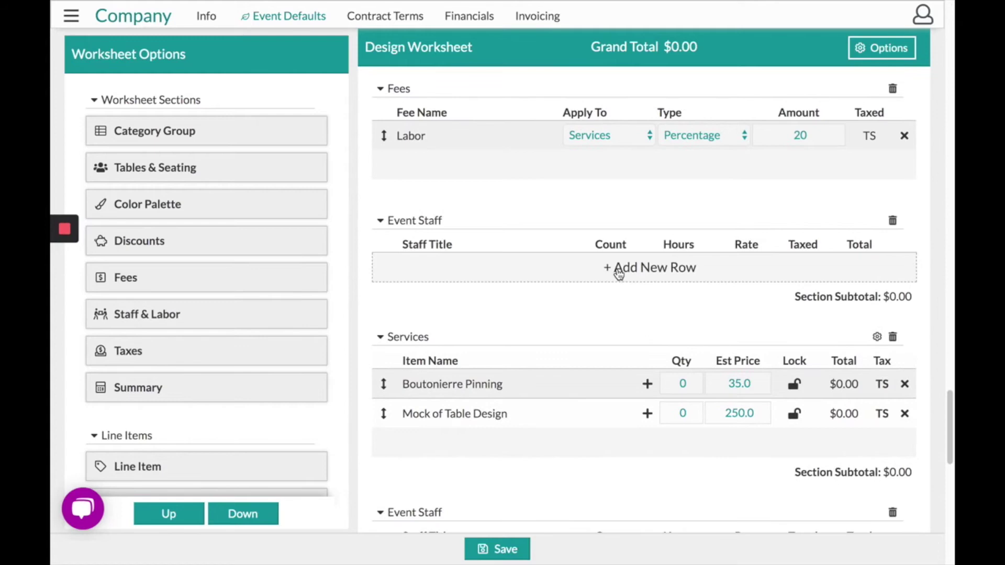
pyautogui.click(650, 271)
pyautogui.moveTo(461, 265); pyautogui.dragTo(400, 261)
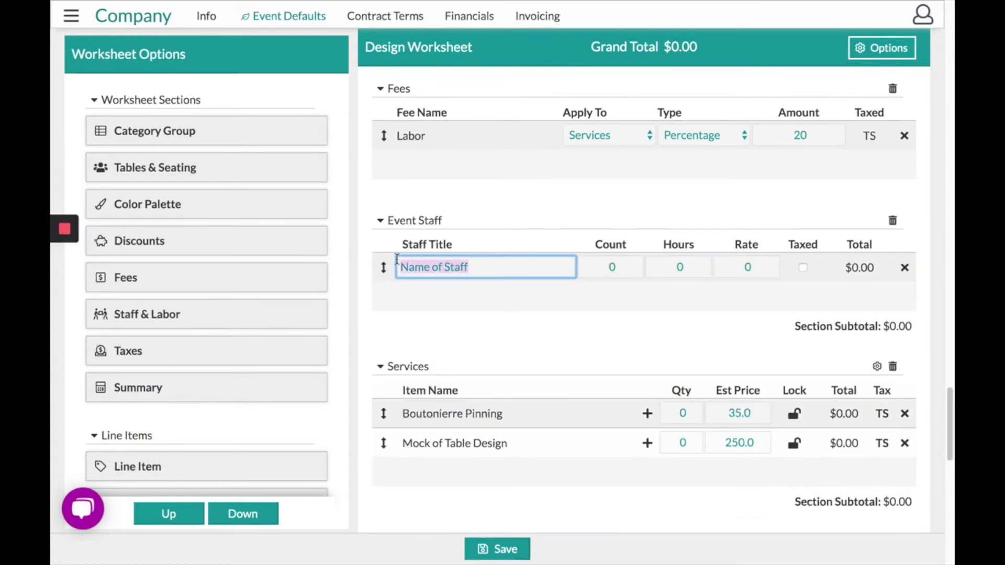
pyautogui.press('BackSpace')
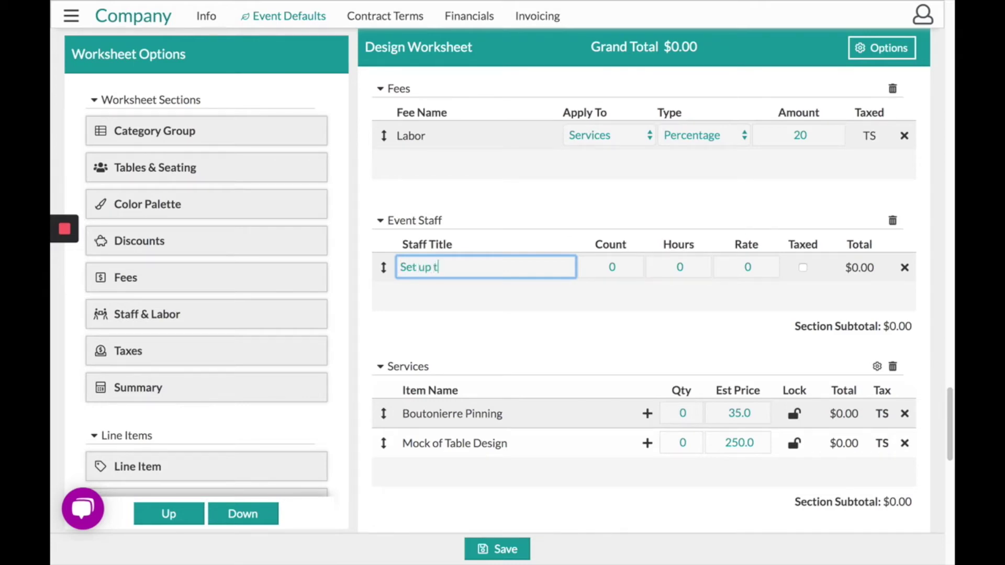
pyautogui.write('Set up team')
pyautogui.click(638, 207)
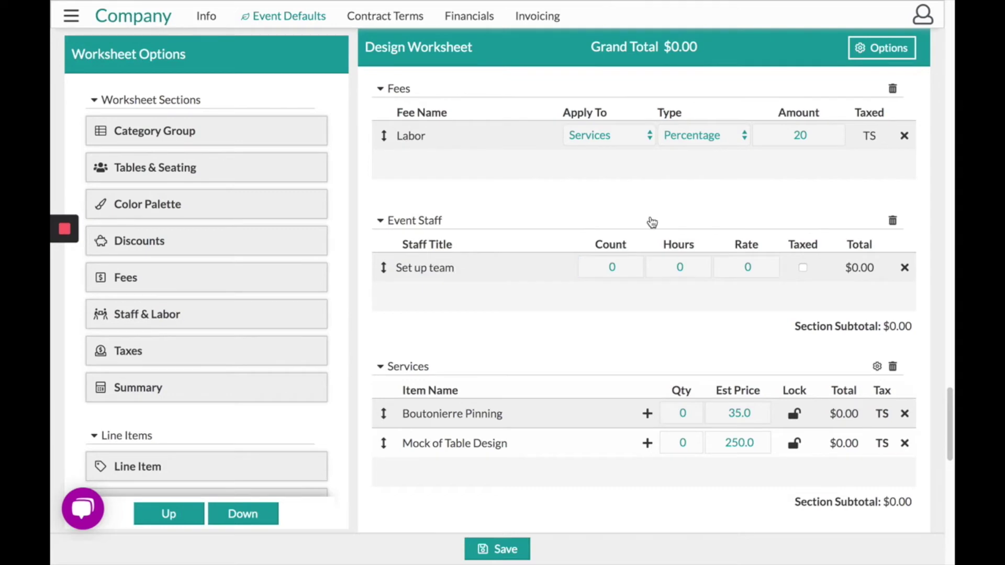
pyautogui.scroll(10, 644, 215)
pyautogui.scroll(10, 650, 218)
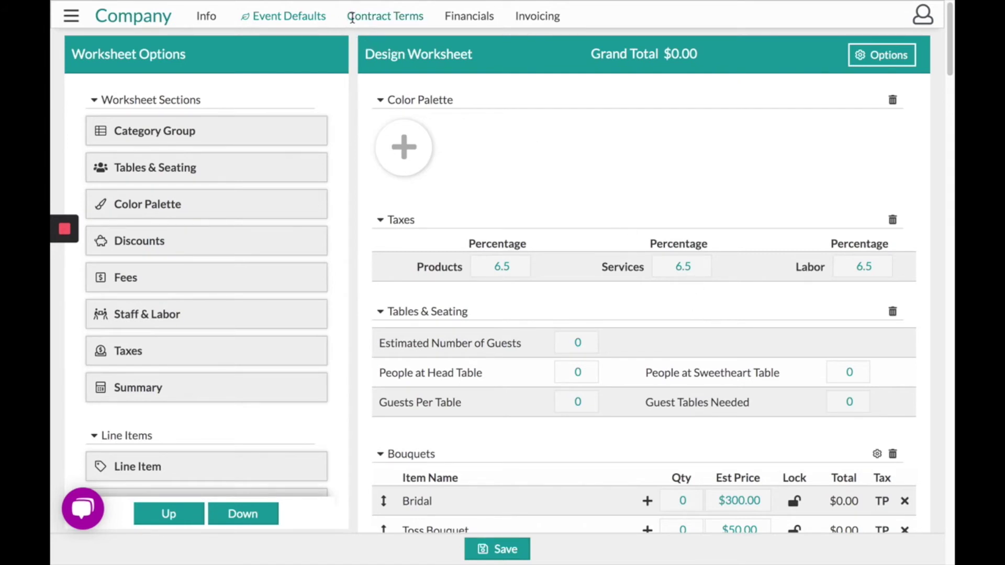
# Step: Open Contract Terms and view the CONVENIENCE FEE and ITEM FINALIZATION descriptions
pyautogui.click(401, 19)
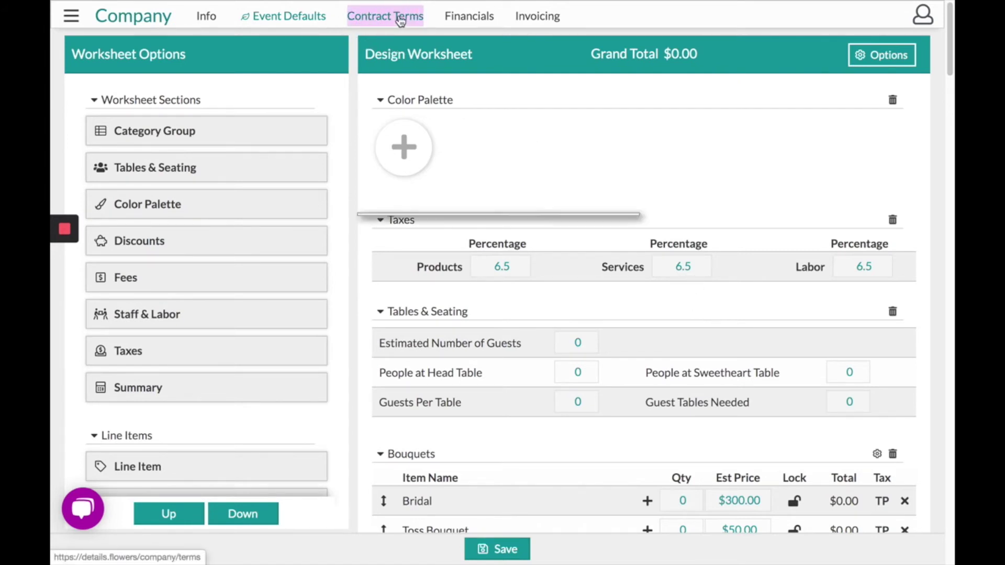
pyautogui.click(482, 339)
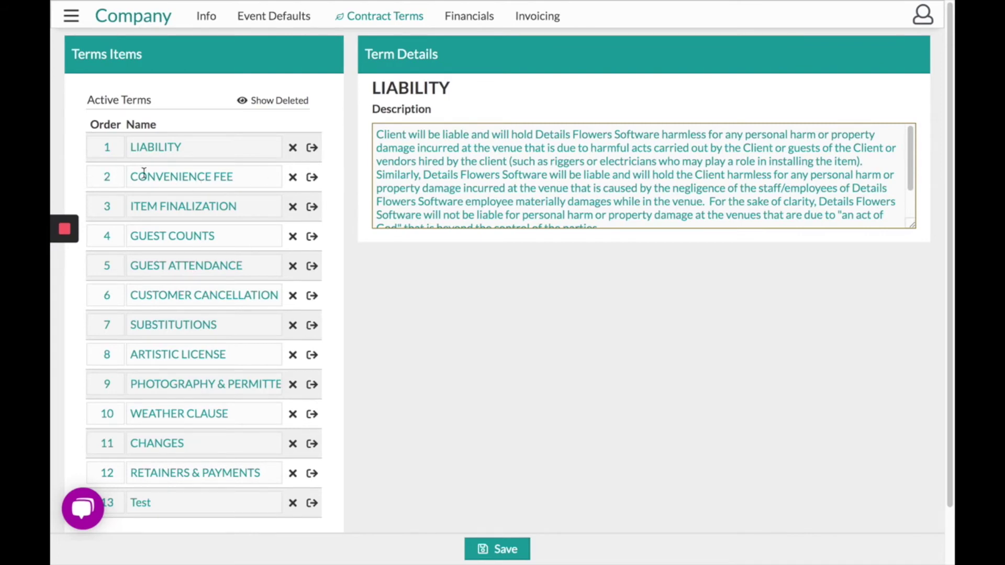
pyautogui.click(312, 177)
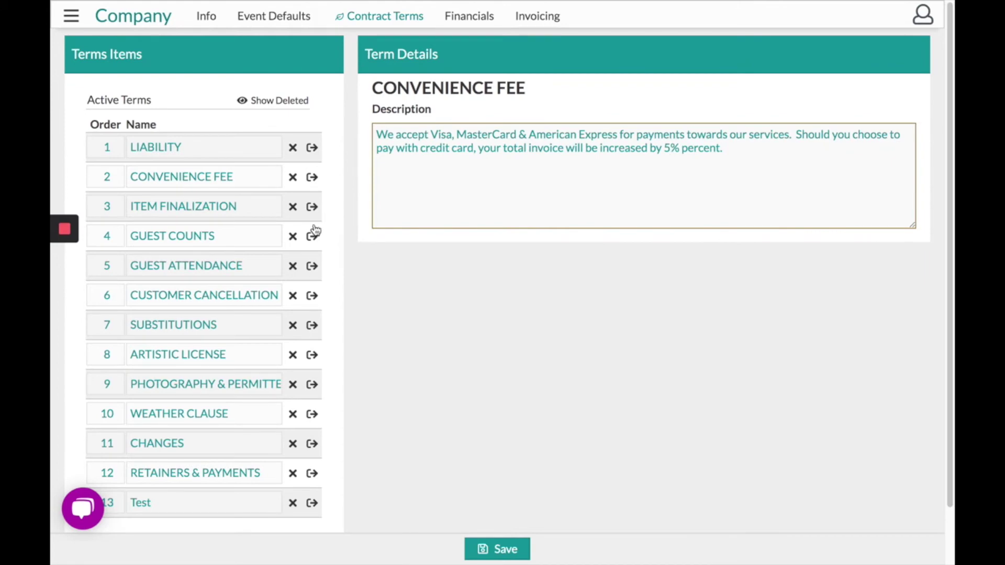
pyautogui.click(312, 207)
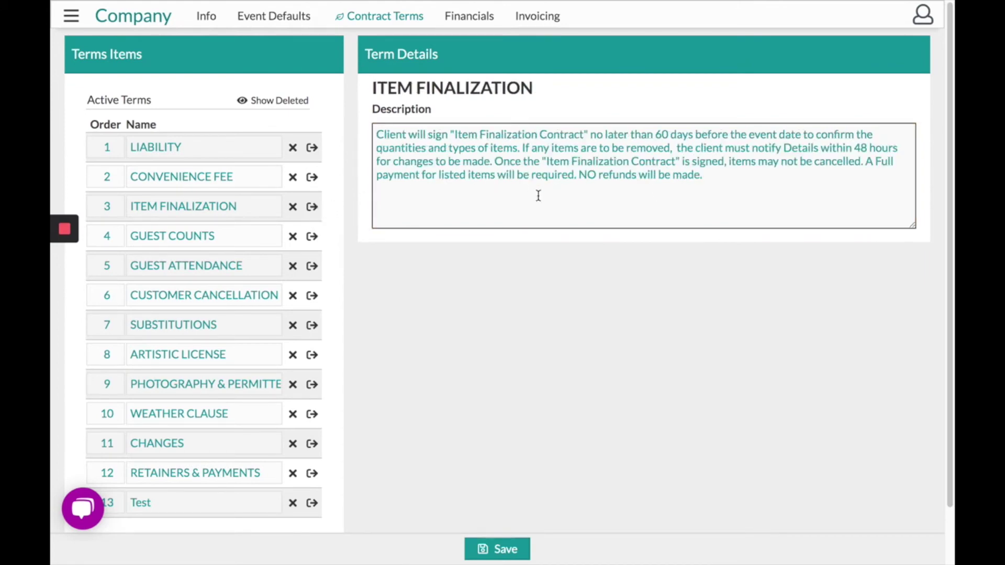
# Step: Delete the Test and RETAINERS & PAYMENTS terms and add two blank contract terms
pyautogui.click(294, 507)
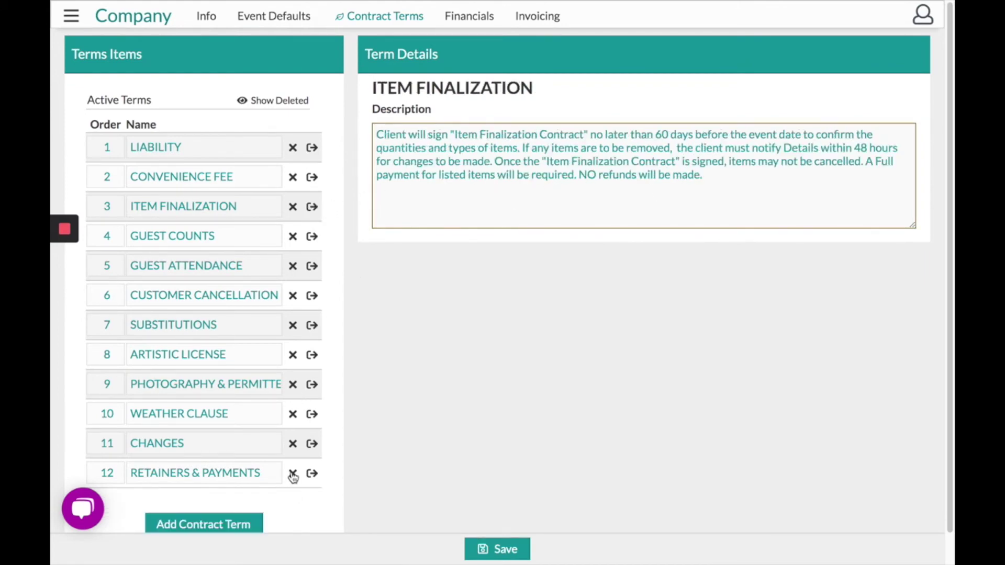
pyautogui.click(293, 473)
pyautogui.click(223, 495)
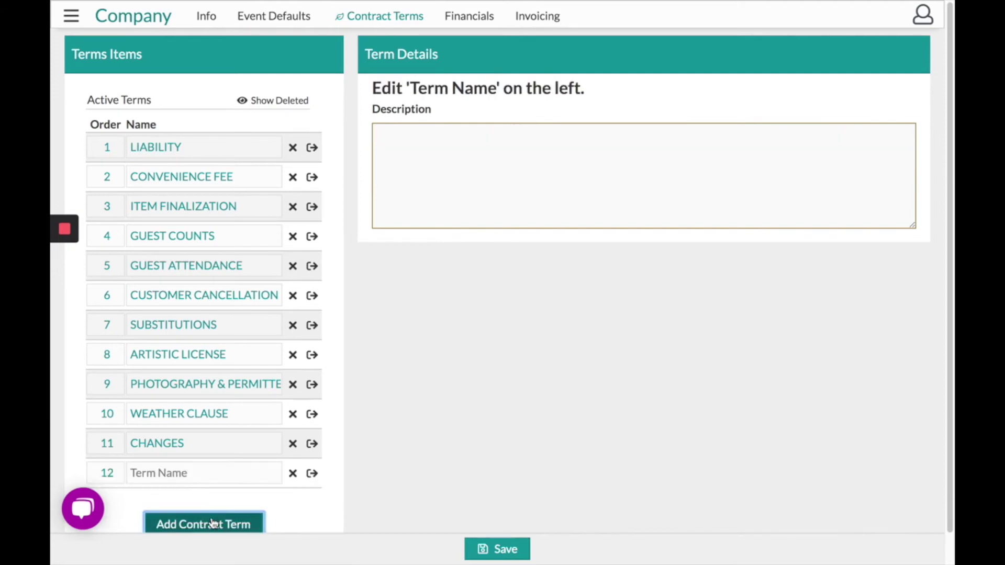
pyautogui.click(209, 525)
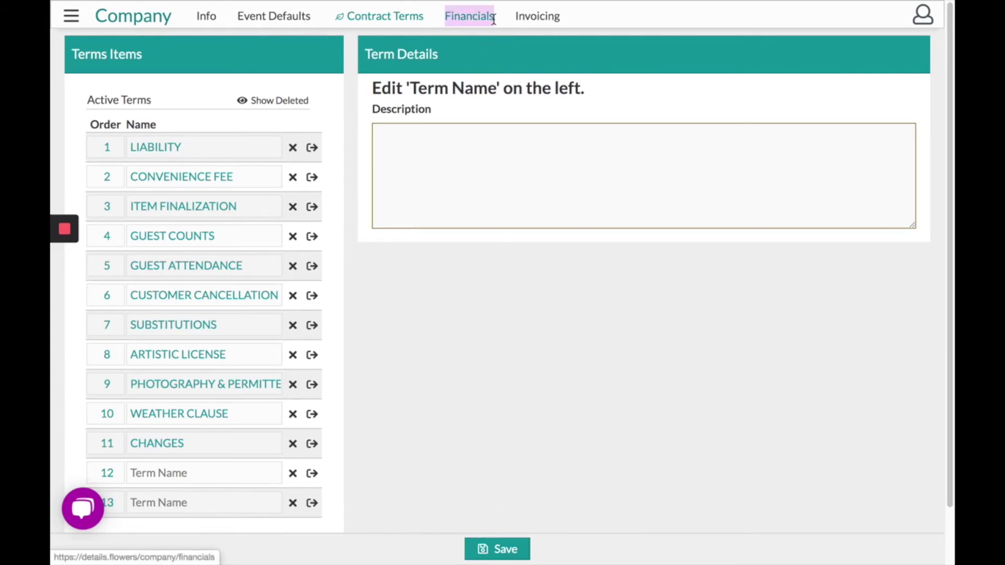
pyautogui.click(470, 24)
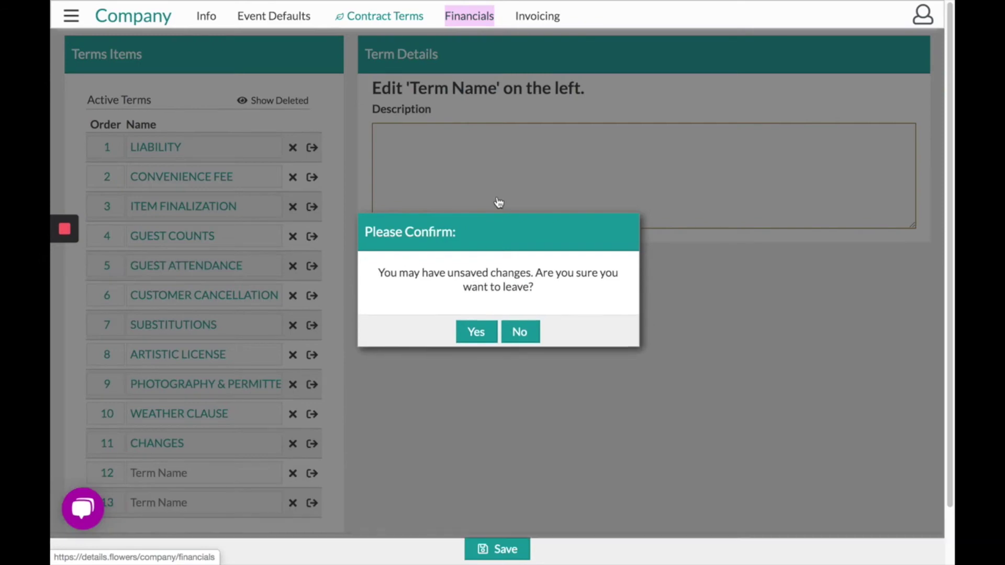
# Step: Open Financials, discarding changes, and keep the currency set to US Dollar
pyautogui.click(474, 335)
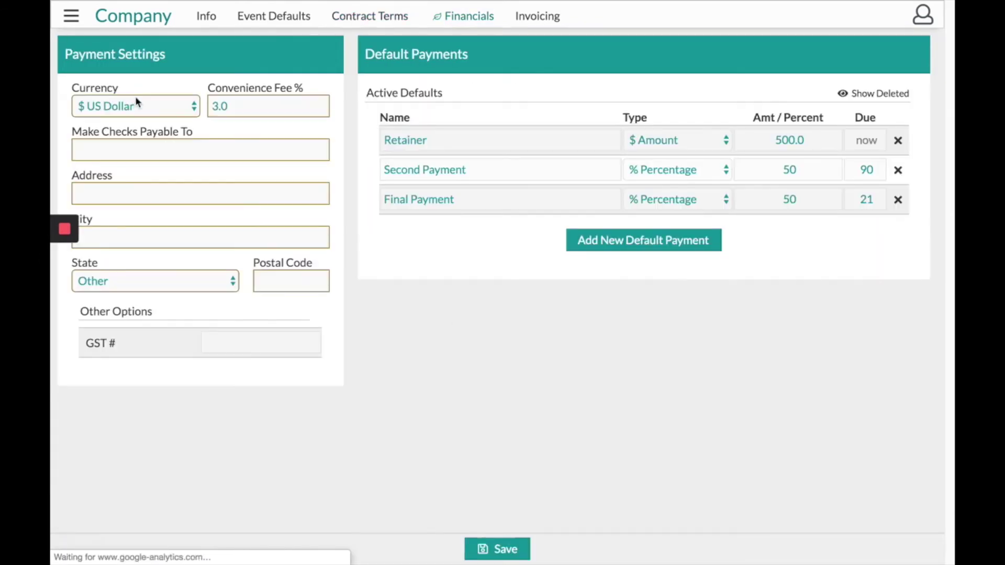
pyautogui.moveTo(124, 89); pyautogui.dragTo(70, 89)
pyautogui.click(120, 105)
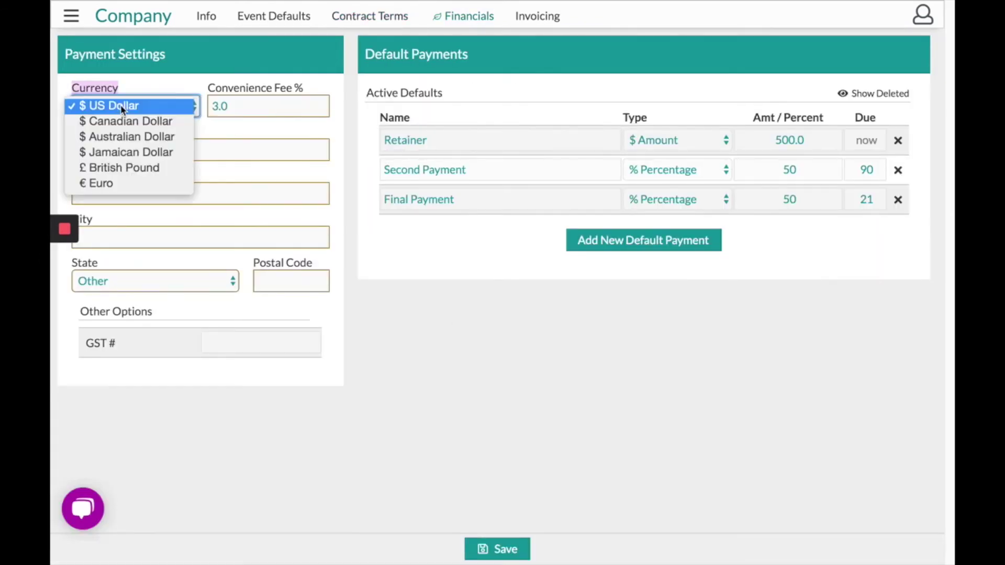
pyautogui.click(137, 75)
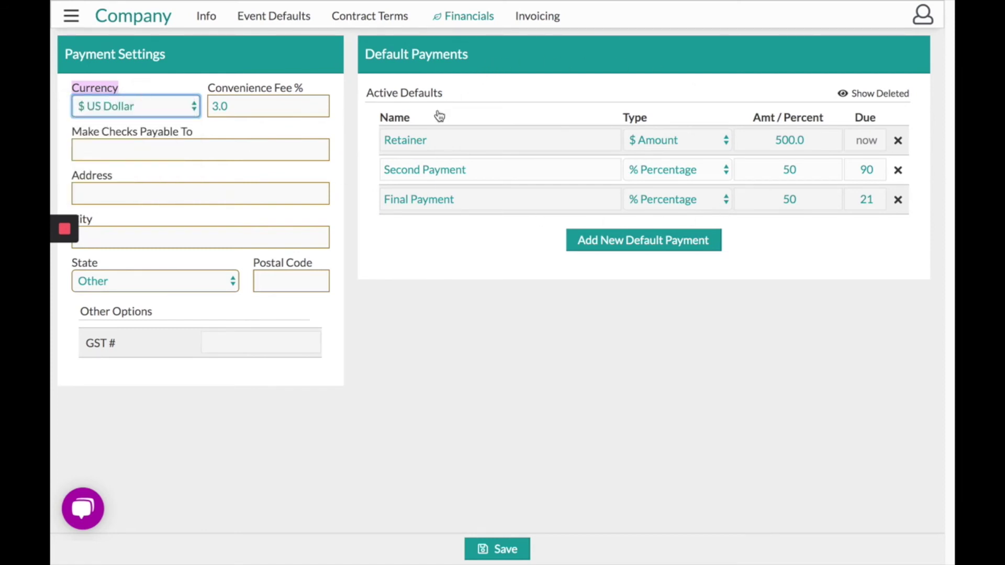
# Step: Delete the Second Payment default, add a blank default payment, and keep the Retainer as $ Amount
pyautogui.click(450, 169)
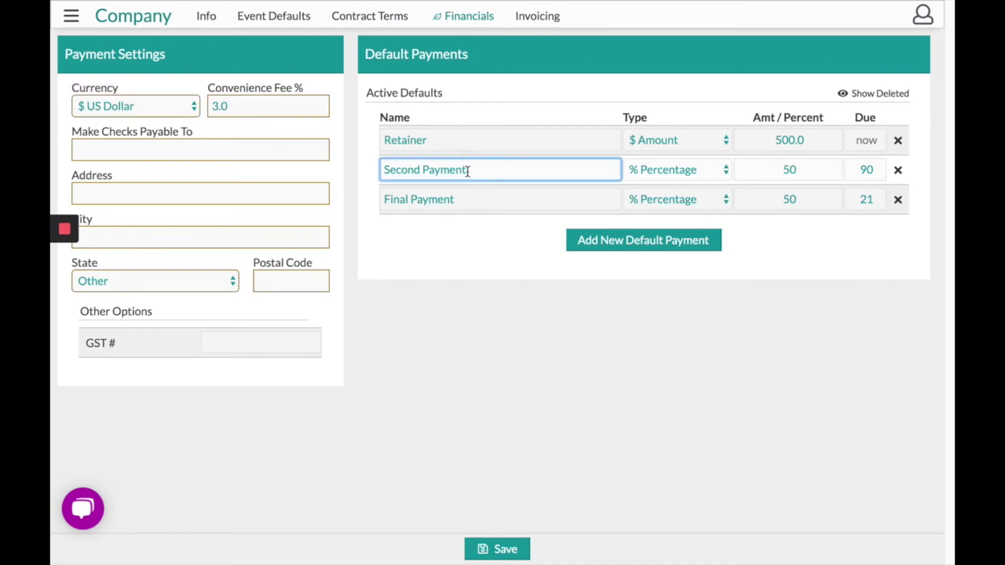
pyautogui.moveTo(467, 171); pyautogui.dragTo(382, 170)
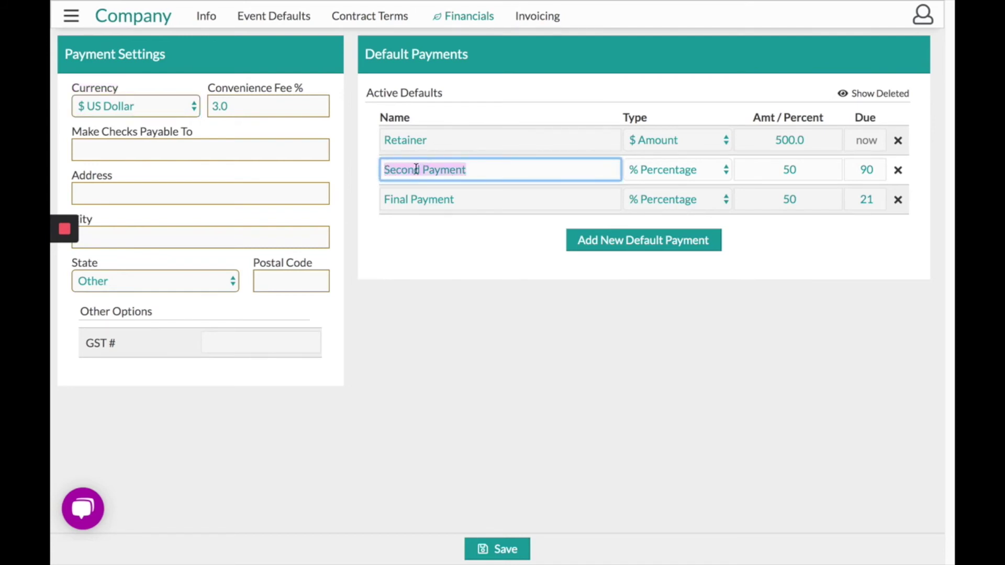
pyautogui.click(898, 170)
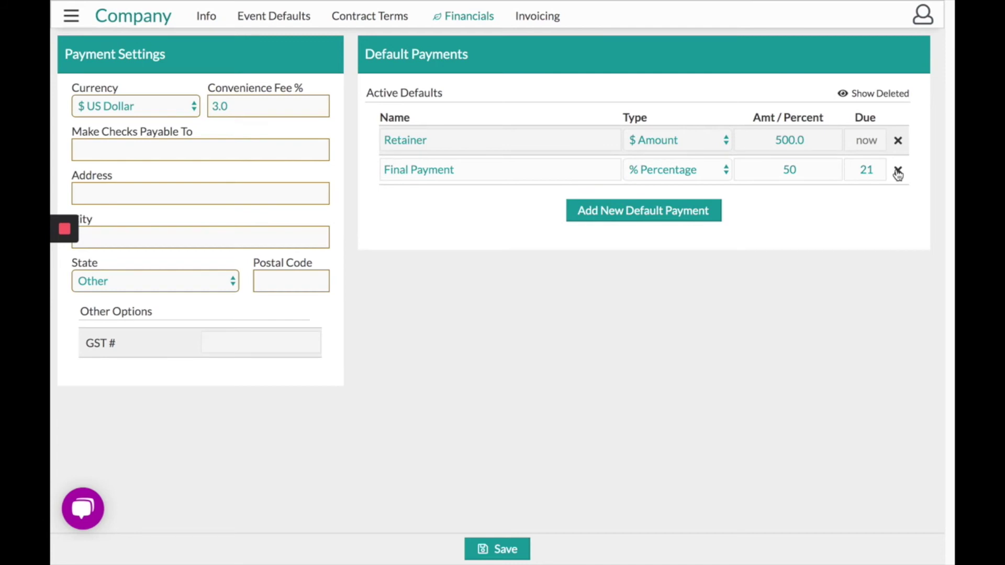
pyautogui.click(653, 216)
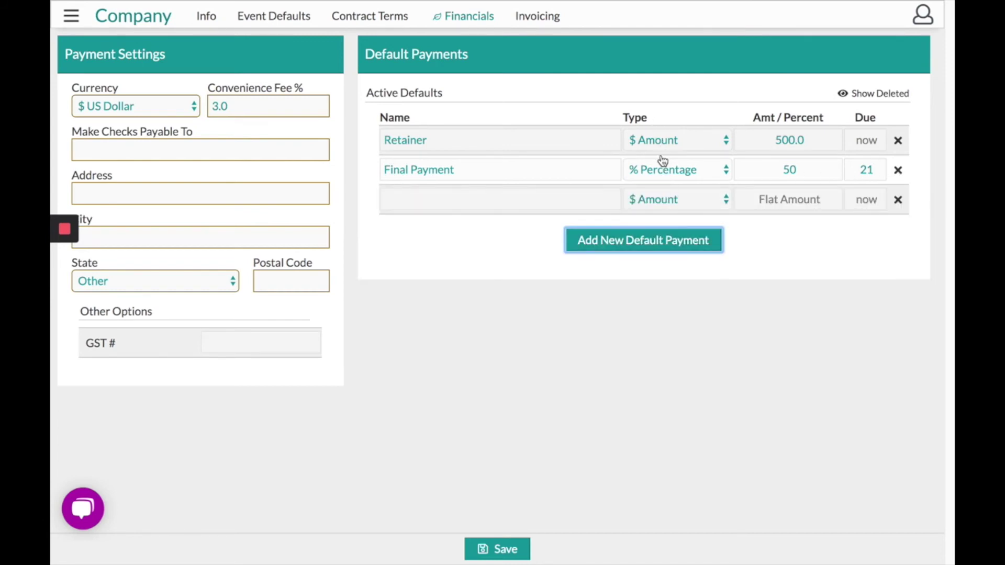
pyautogui.click(659, 142)
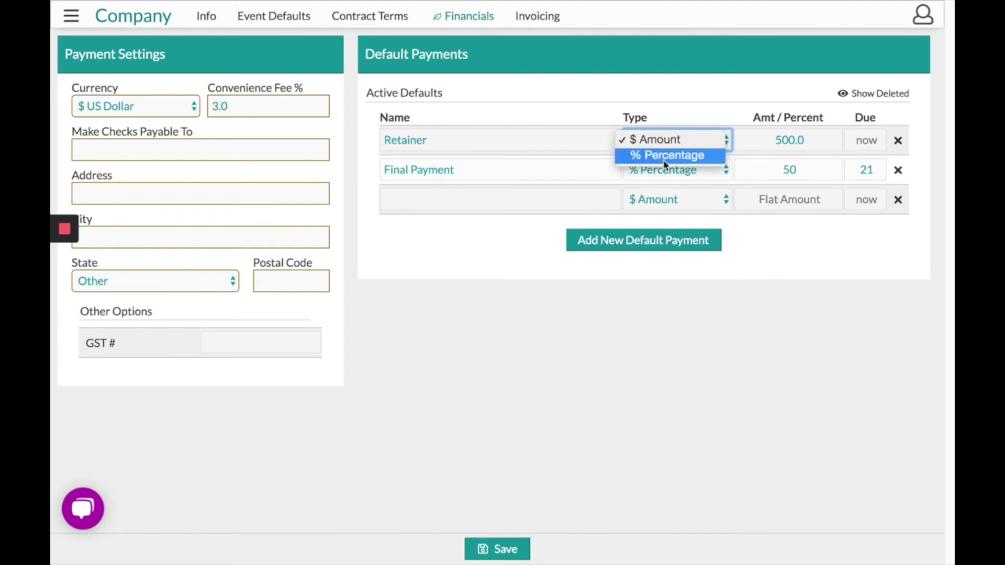
pyautogui.click(883, 120)
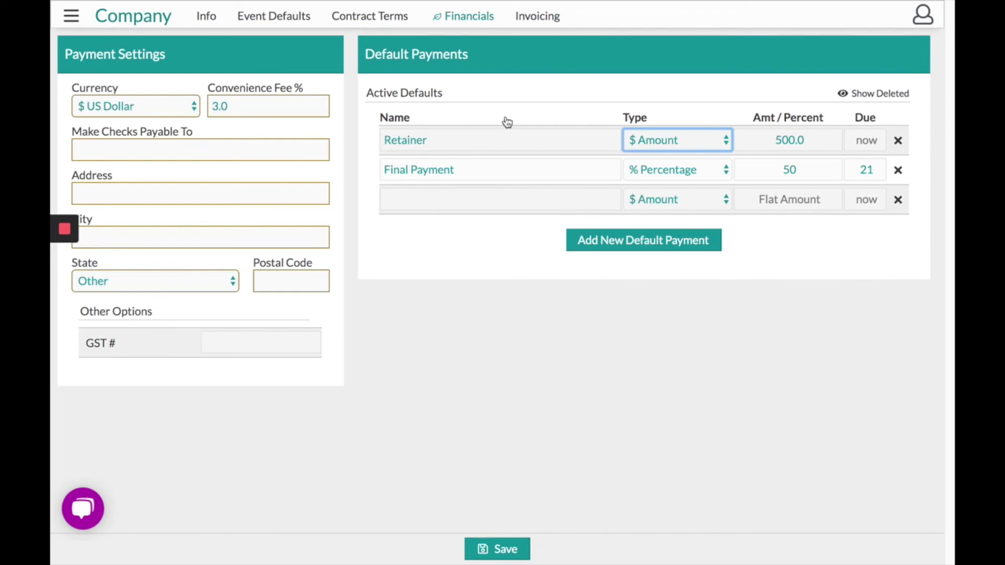
pyautogui.click(504, 14)
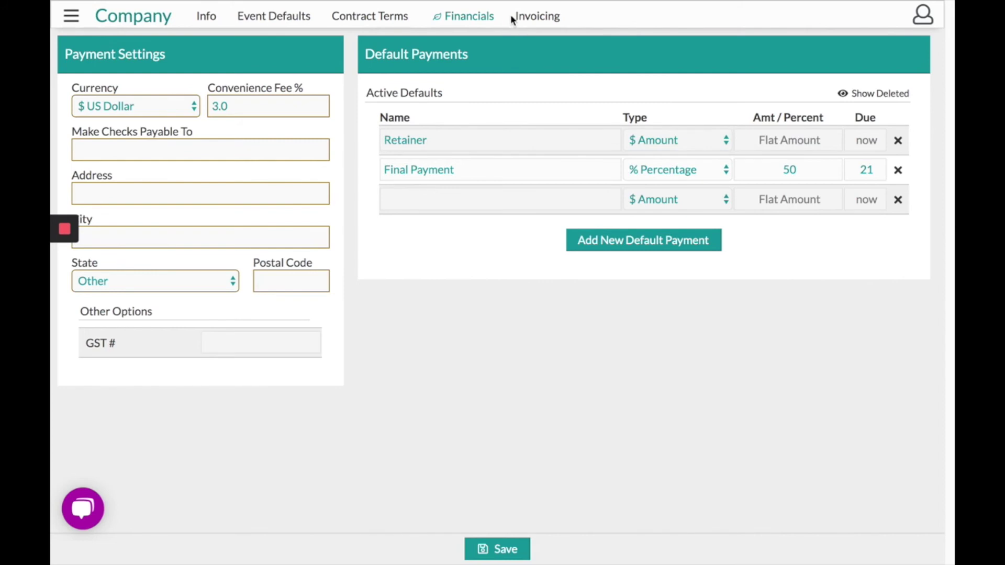
# Step: Switch to Invoicing defaults and review the INVOICE READY and THANK YOU e-mail messages
pyautogui.click(559, 17)
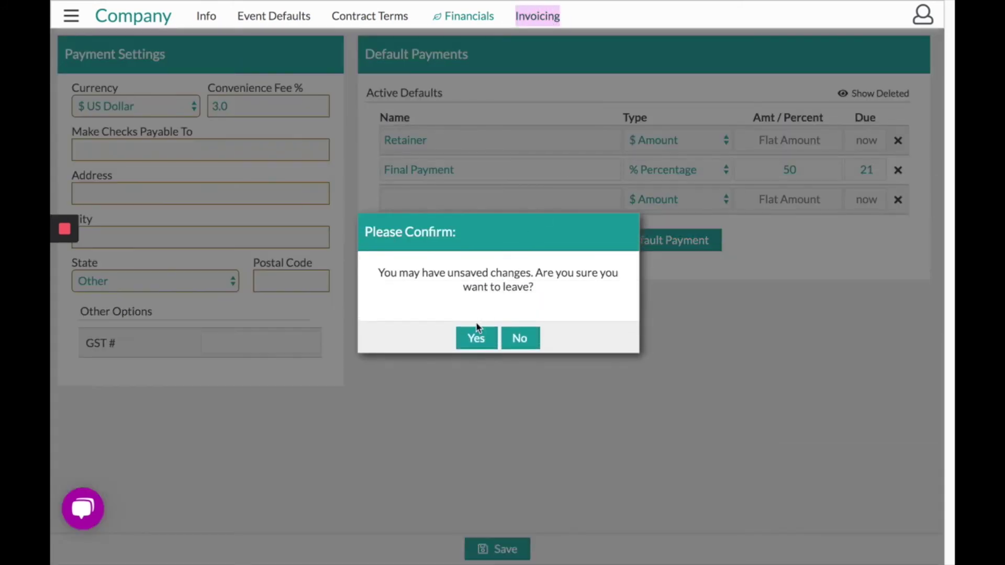
pyautogui.click(472, 338)
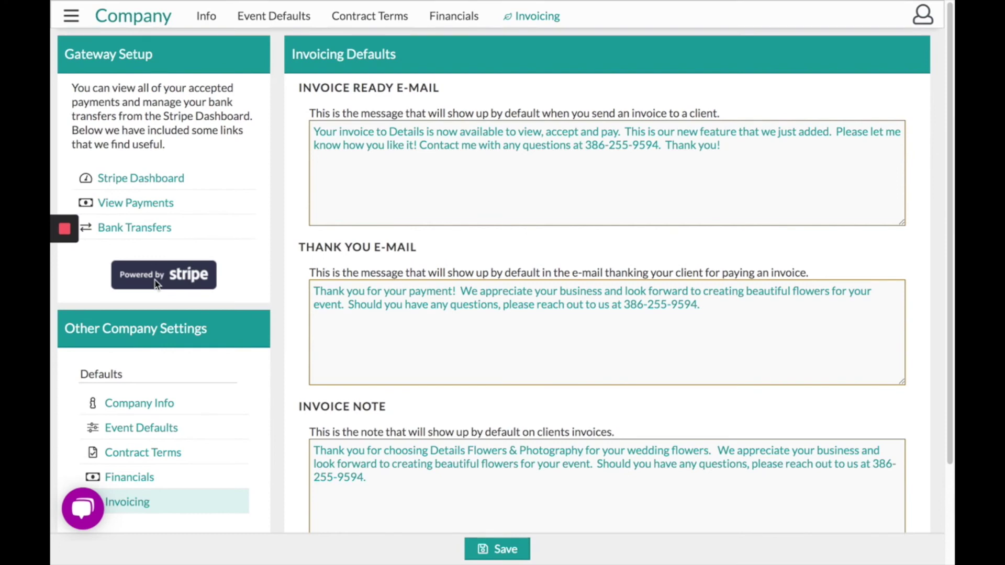
pyautogui.moveTo(441, 88); pyautogui.dragTo(298, 92)
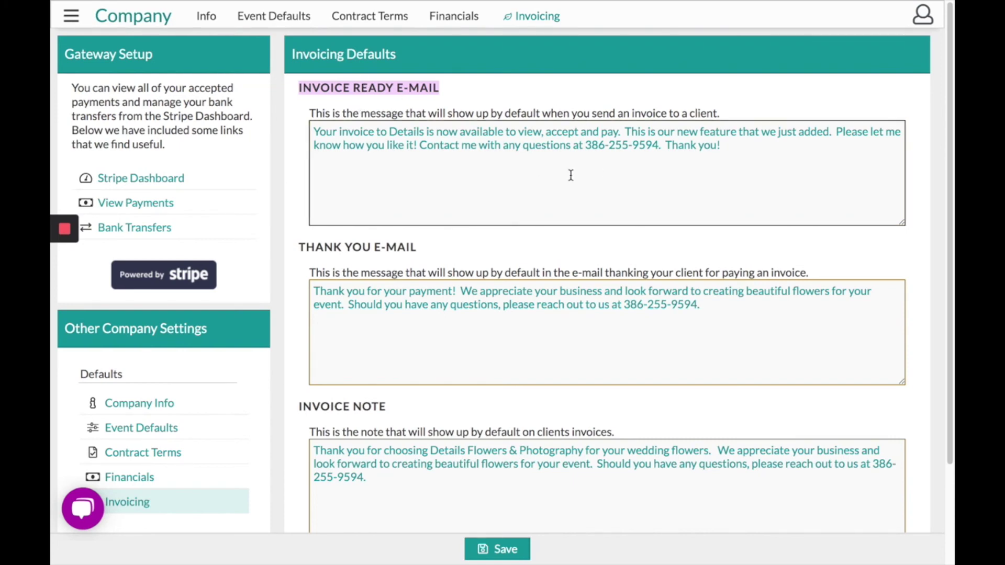
pyautogui.moveTo(418, 247); pyautogui.dragTo(300, 247)
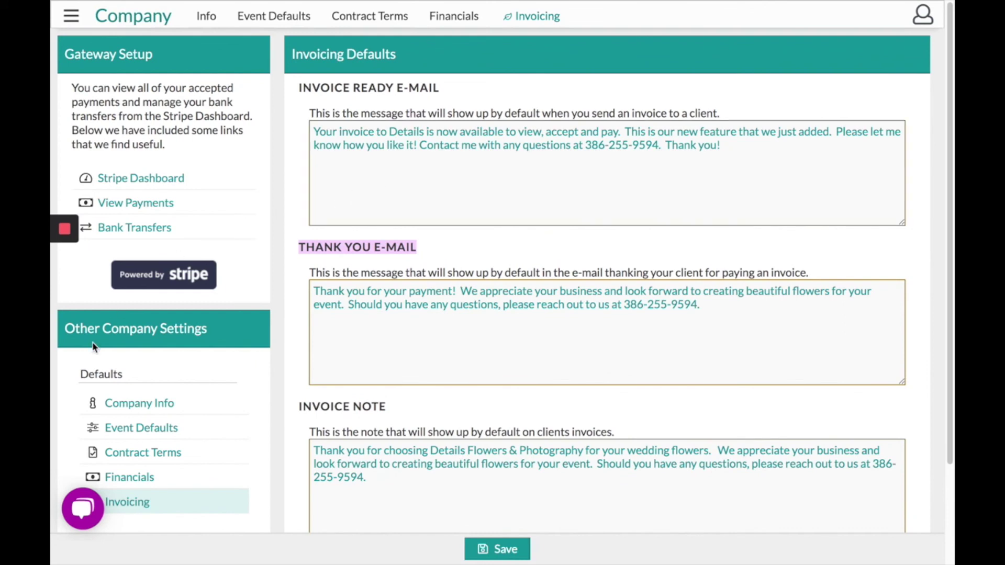
pyautogui.click(89, 517)
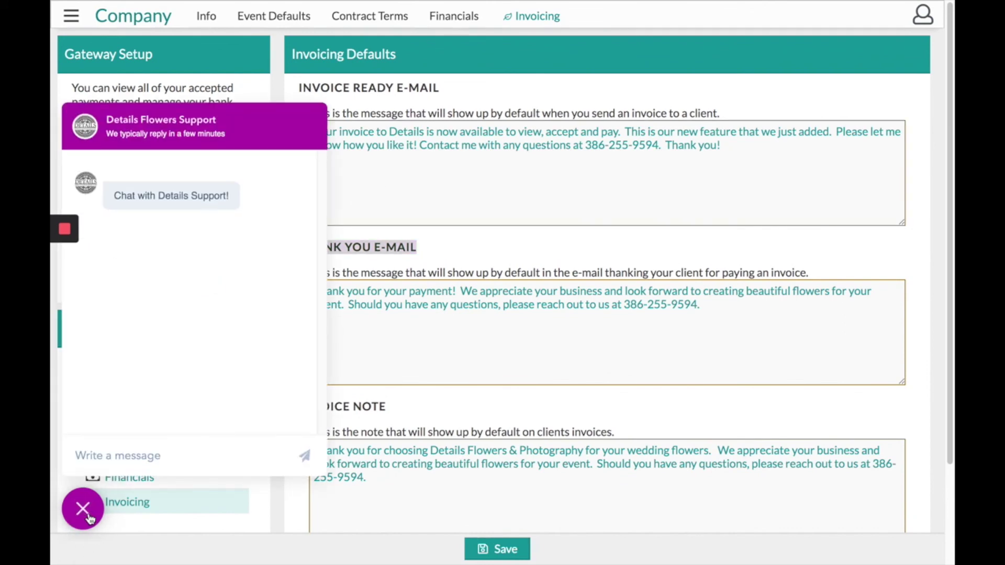
pyautogui.click(557, 253)
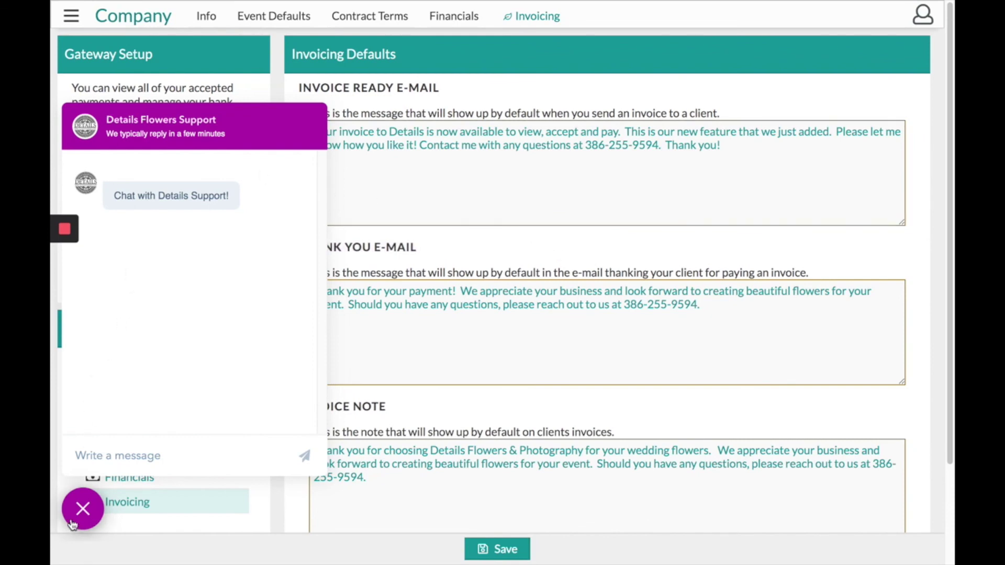
pyautogui.click(83, 509)
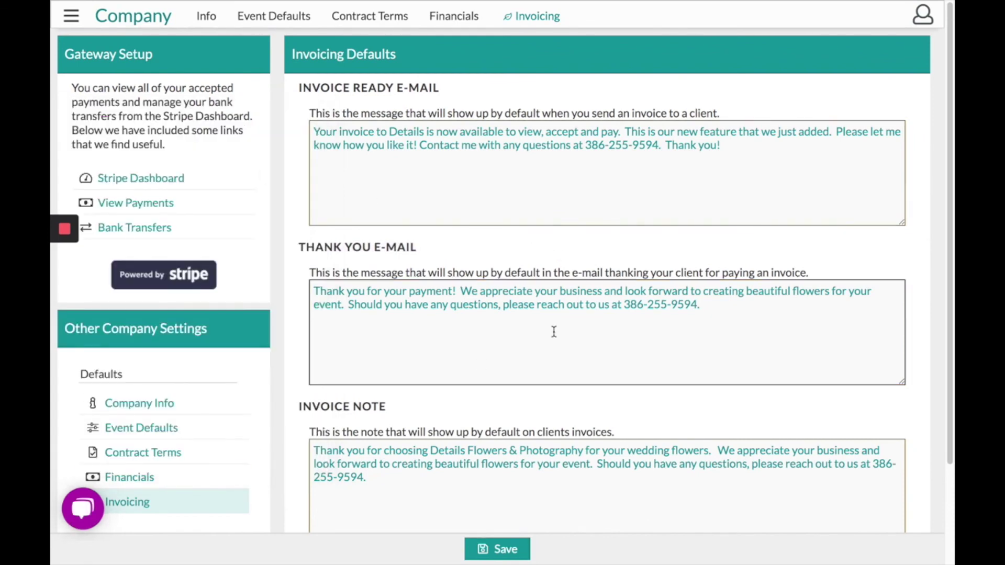
pyautogui.moveTo(65, 231)
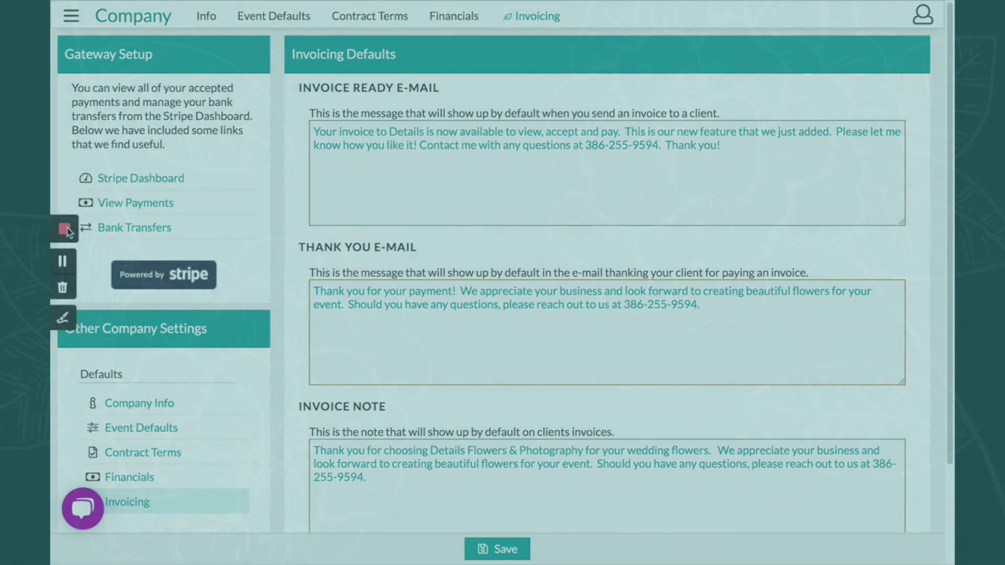